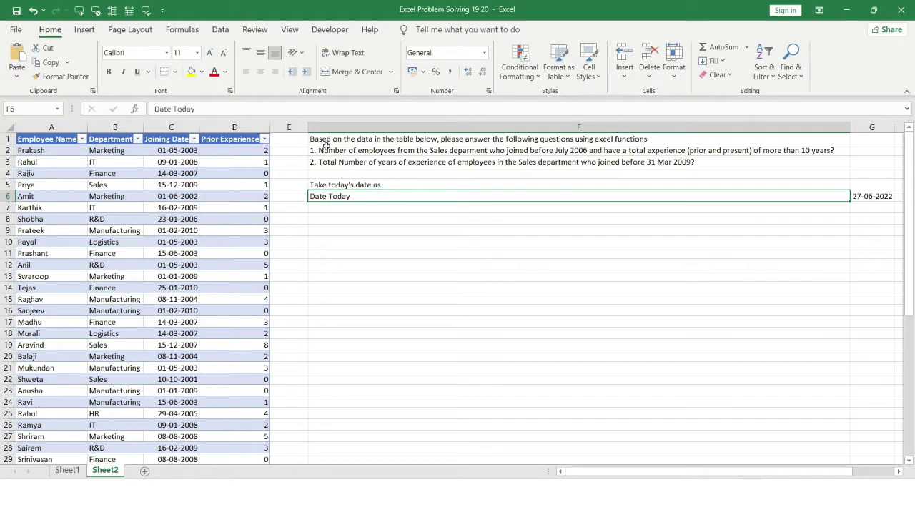
# - Examine the employee table's four columns and the values in its first record
pyautogui.click(43, 126)
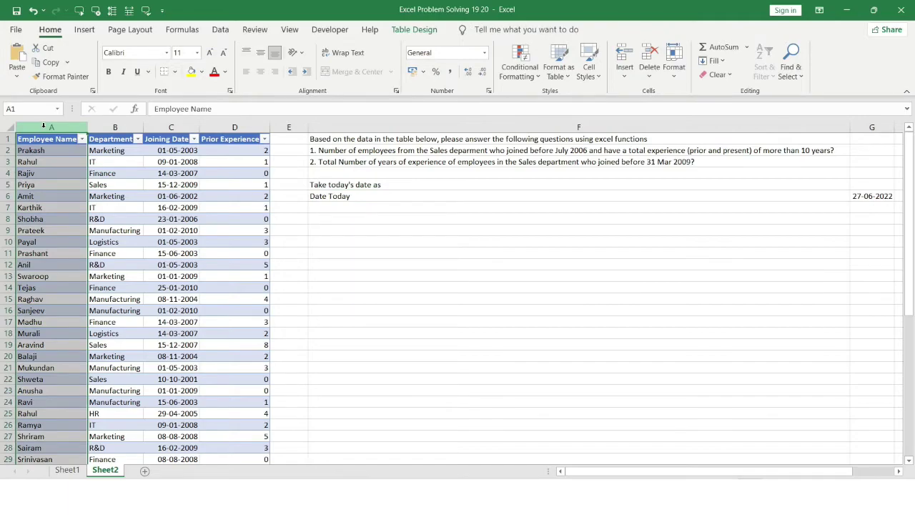
pyautogui.click(107, 127)
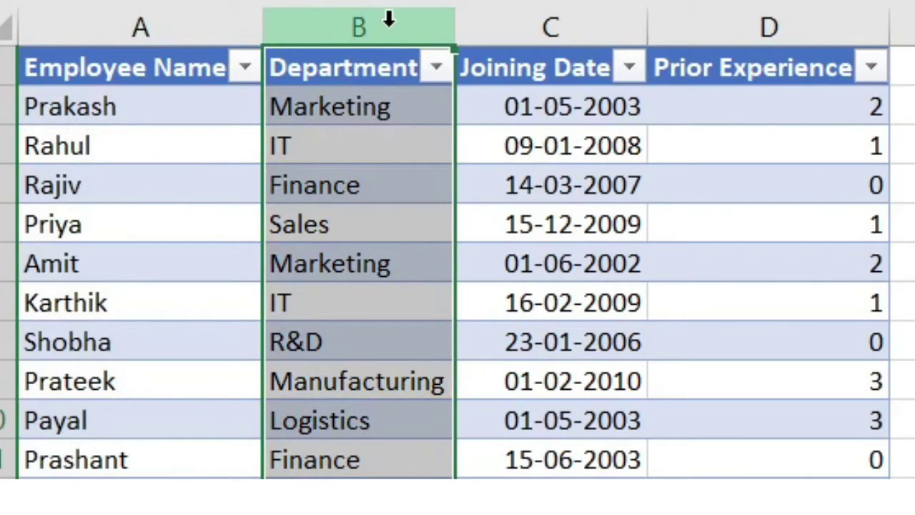
pyautogui.click(562, 24)
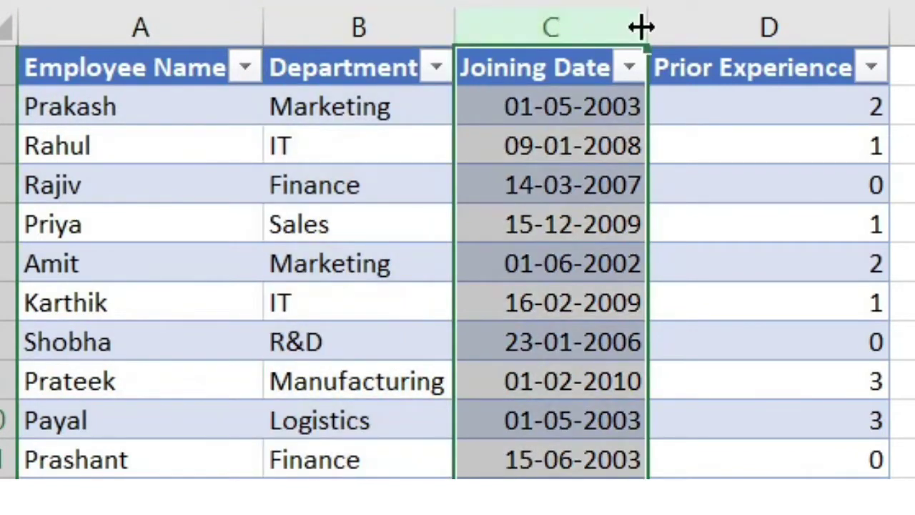
pyautogui.click(733, 28)
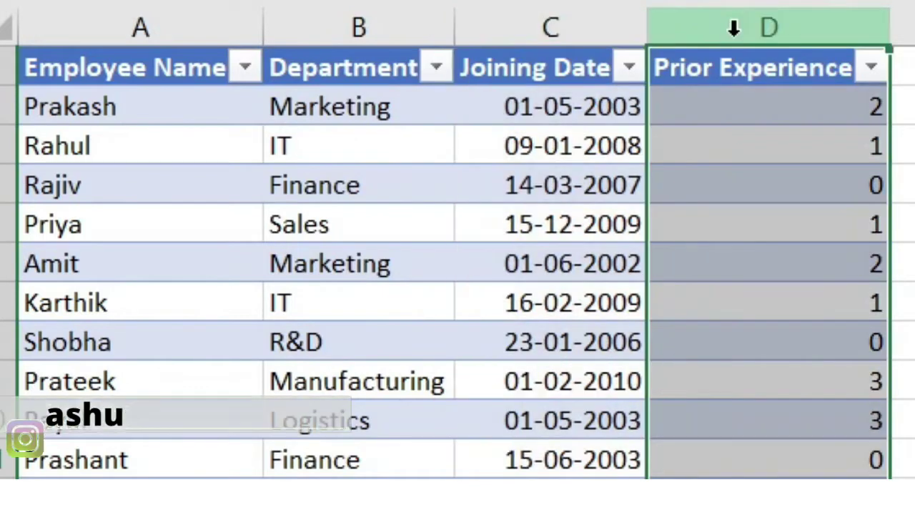
pyautogui.click(768, 95)
pyautogui.moveTo(768, 94); pyautogui.dragTo(10, 118)
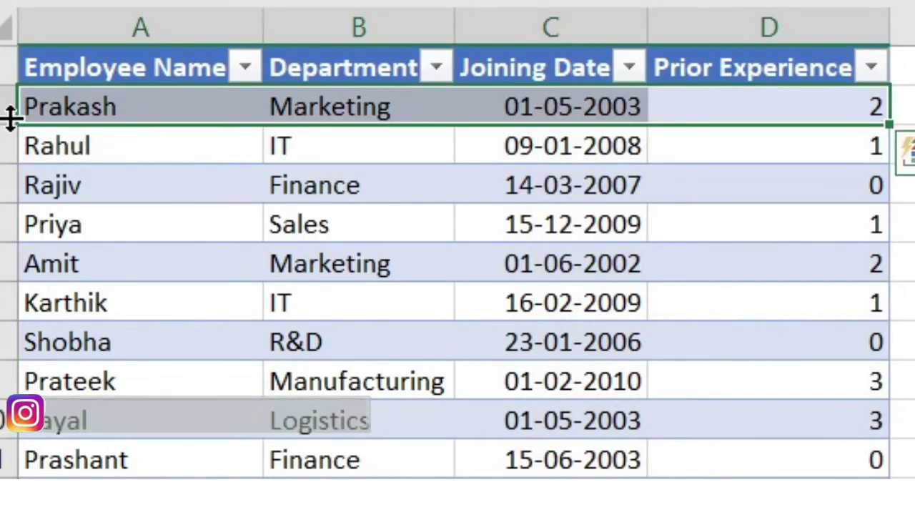
pyautogui.click(116, 106)
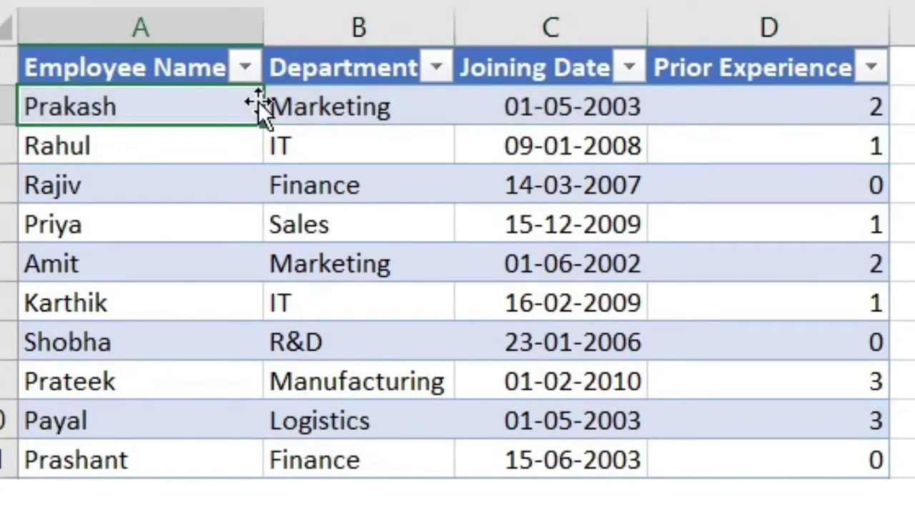
pyautogui.click(293, 104)
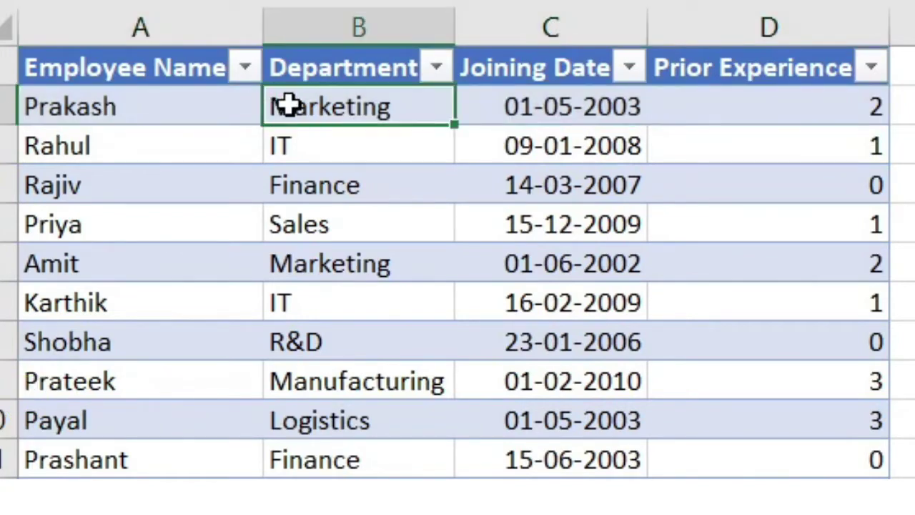
pyautogui.click(597, 106)
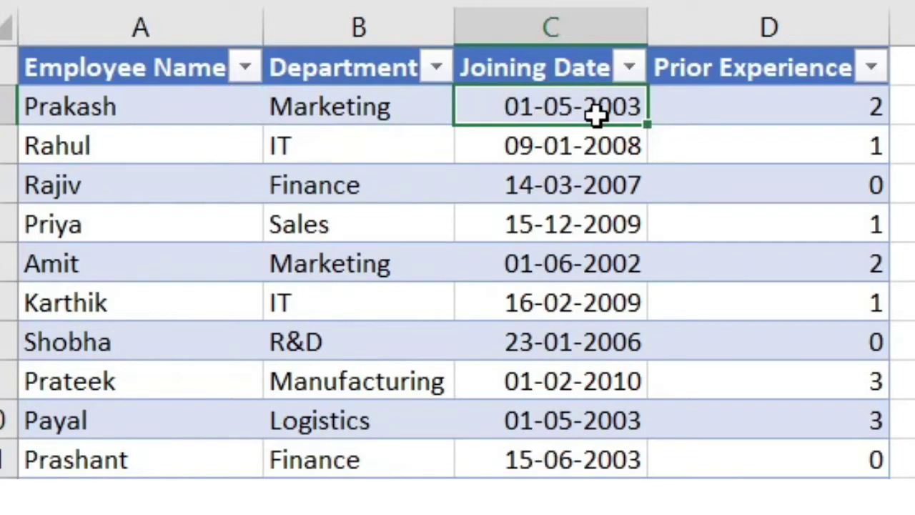
pyautogui.click(728, 118)
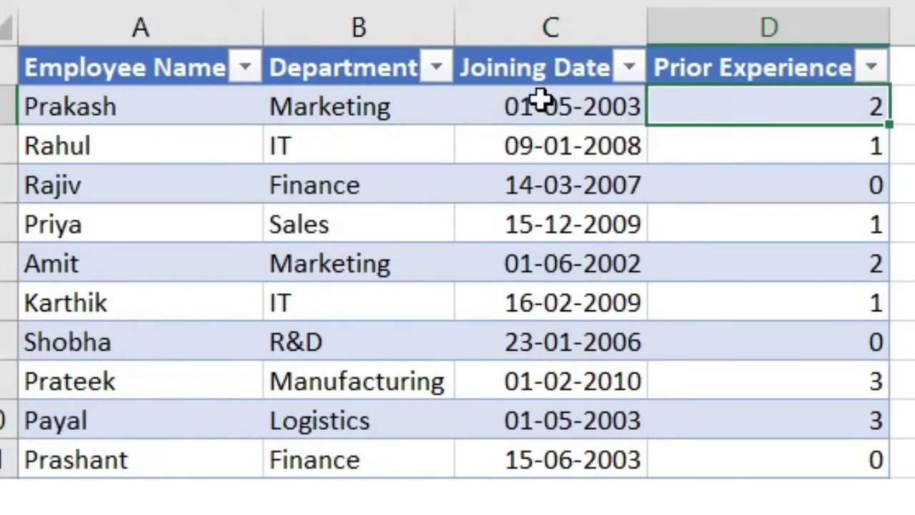
pyautogui.click(541, 97)
pyautogui.click(700, 105)
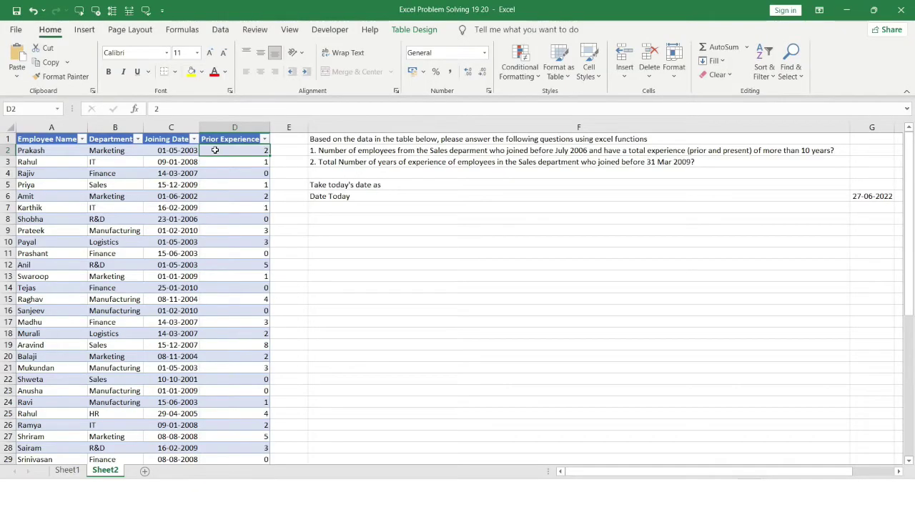
# - Read the instructions and the first question in column F, and compare them with the Prior Experience column
pyautogui.click(399, 148)
pyautogui.click(393, 139)
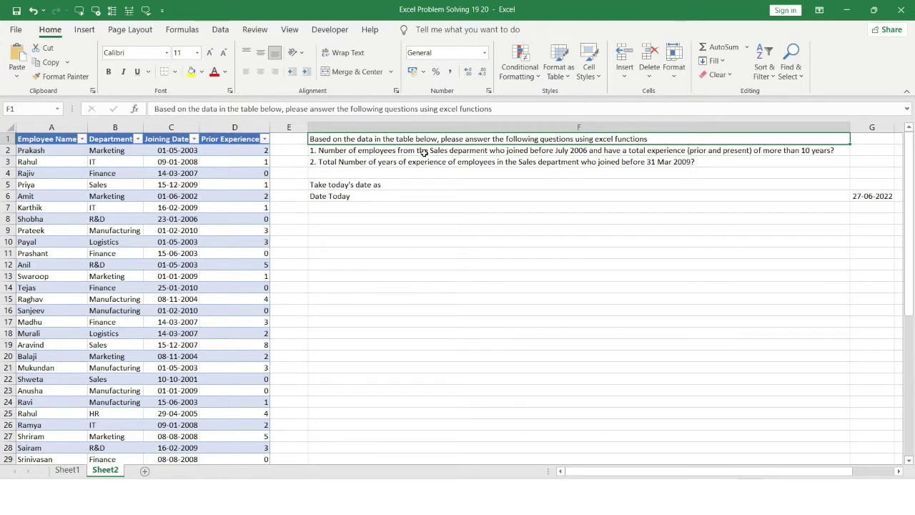
pyautogui.click(423, 153)
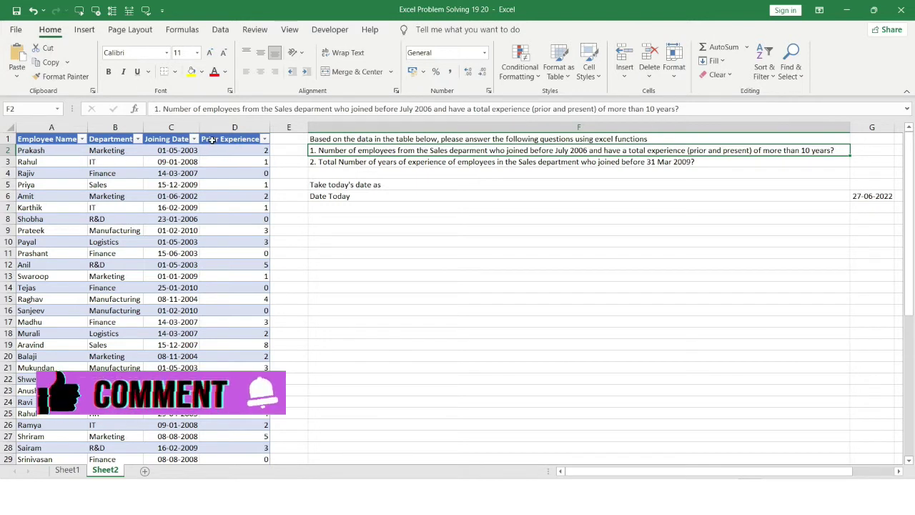
pyautogui.click(240, 141)
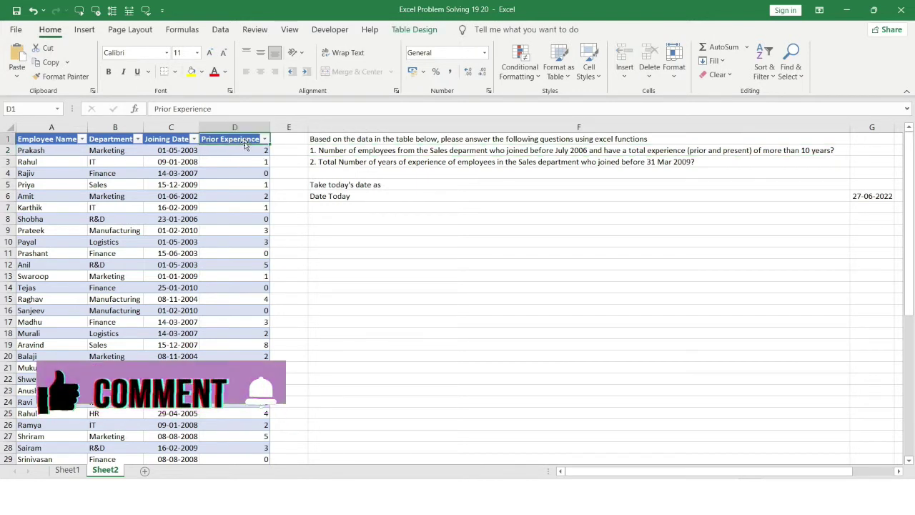
pyautogui.click(301, 135)
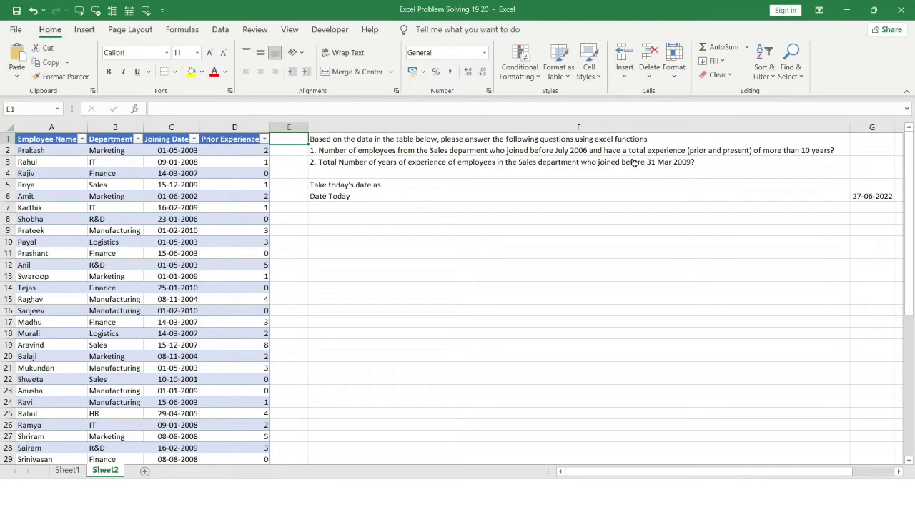
pyautogui.click(313, 150)
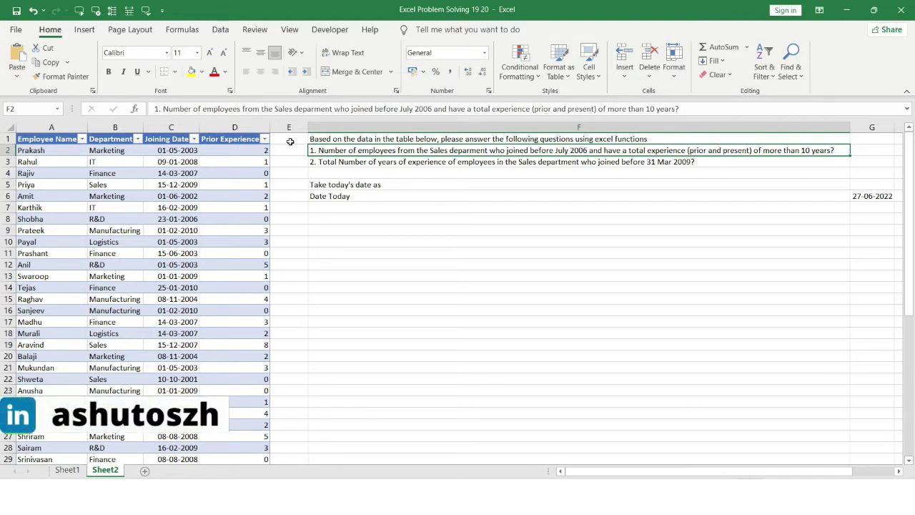
# - Add a new table column headed "Total Exp" in cell E1, beside Prior Experience
pyautogui.doubleClick(290, 141)
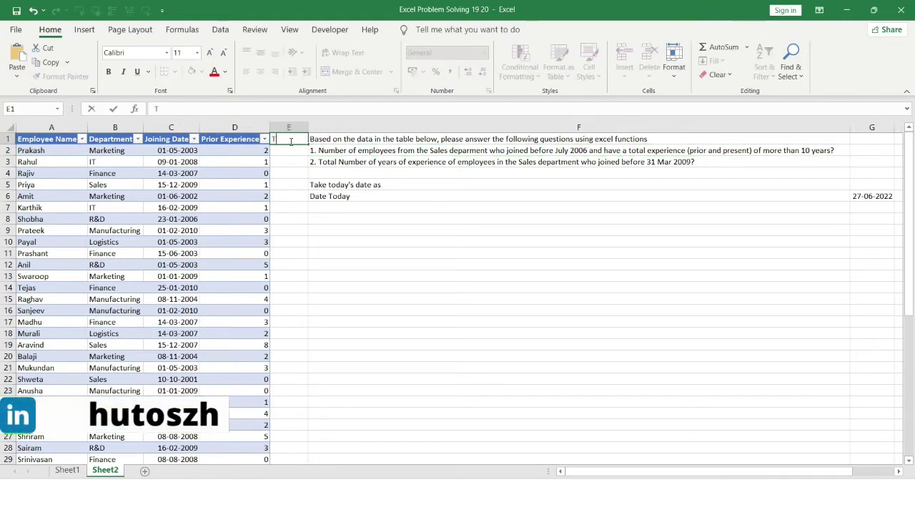
pyautogui.write('Total')
pyautogui.press('capslock')
pyautogui.write('E')
pyautogui.press('capslock')
pyautogui.write('xp')
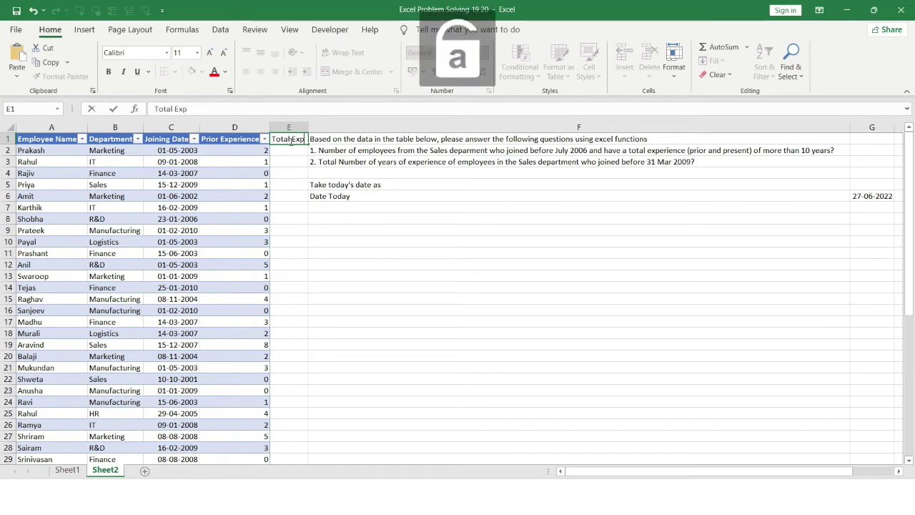
pyautogui.press('Return')
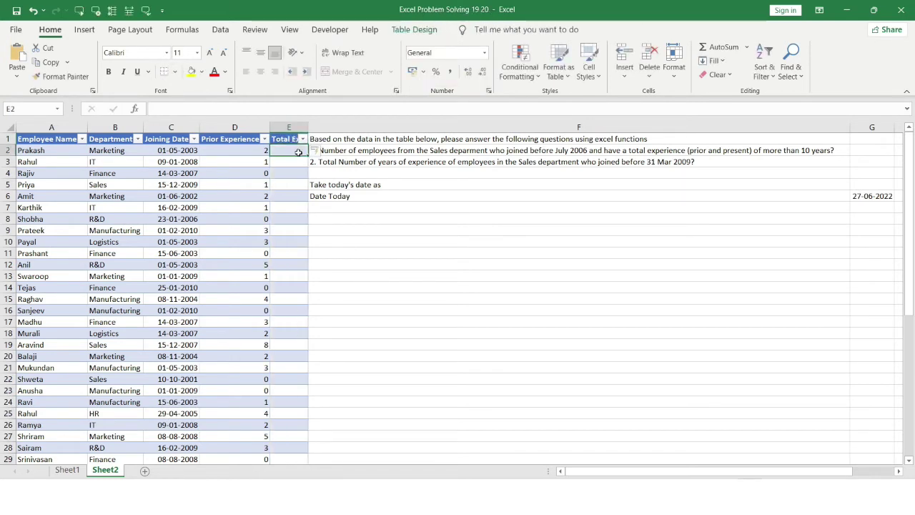
# - Fit the width of column E to its Total Exp header
pyautogui.doubleClick(298, 152)
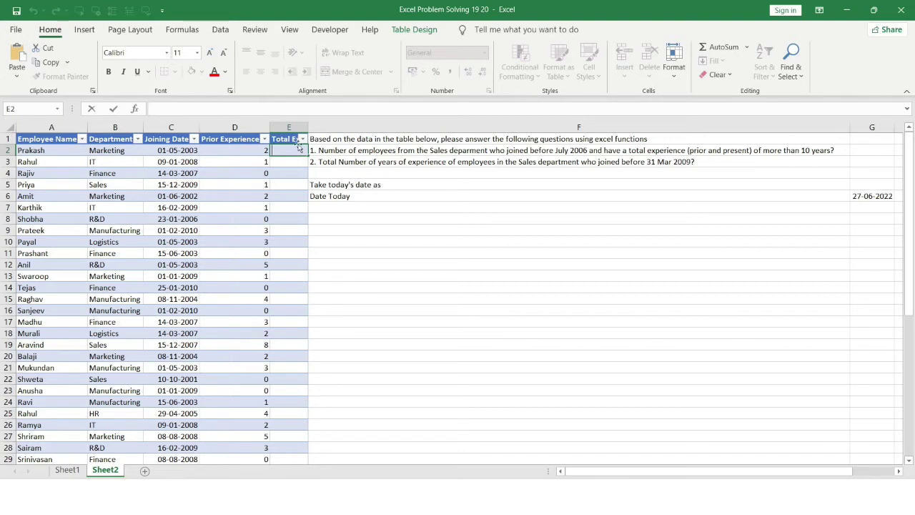
pyautogui.click(304, 126)
pyautogui.doubleClick(308, 126)
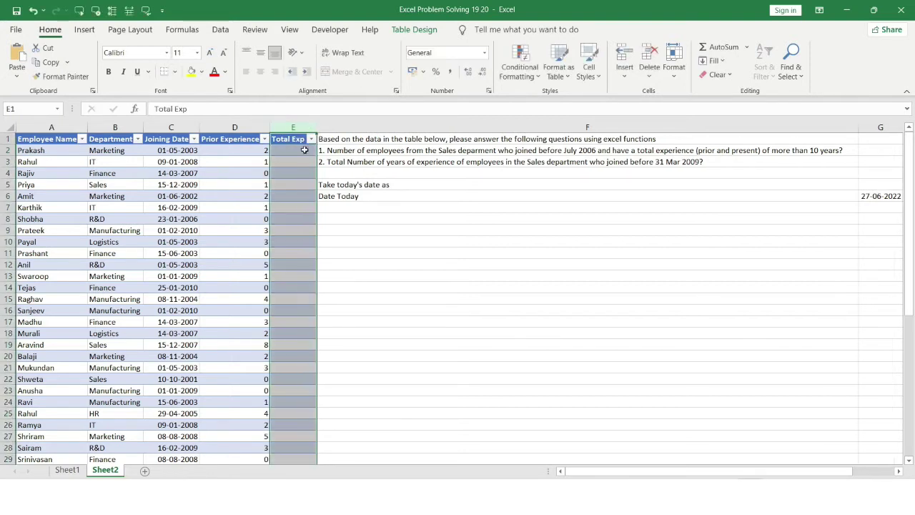
# - Fill the Total Exp column from E2 with =YEARFRAC([@[Joining Date]],G6) to calculate the years since joining
pyautogui.click(303, 150)
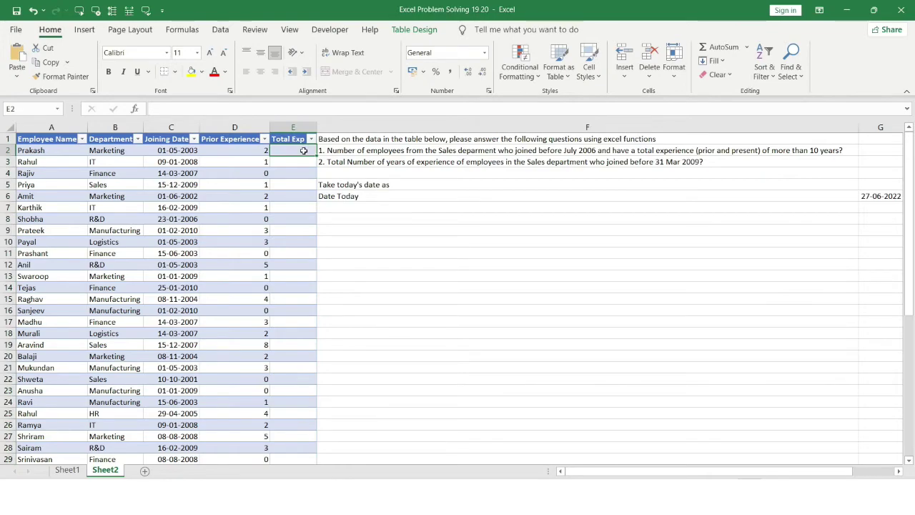
pyautogui.write('=y')
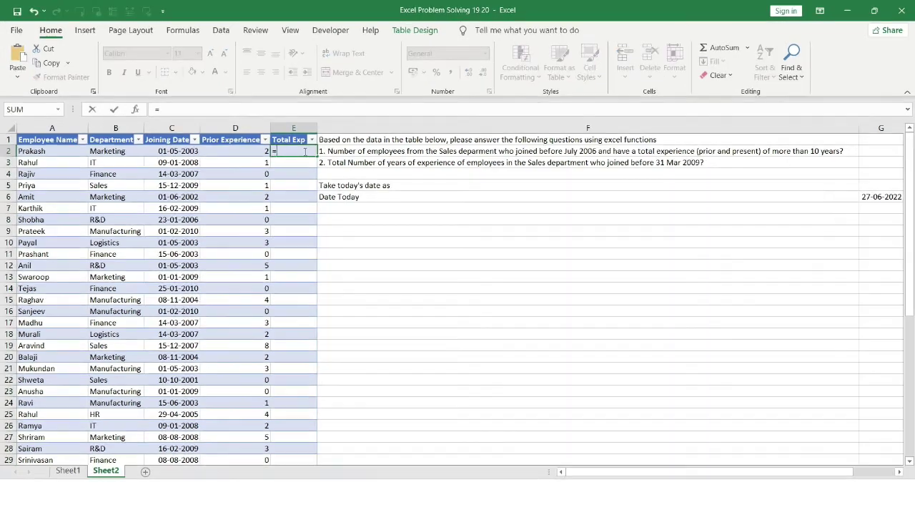
pyautogui.write('earfra')
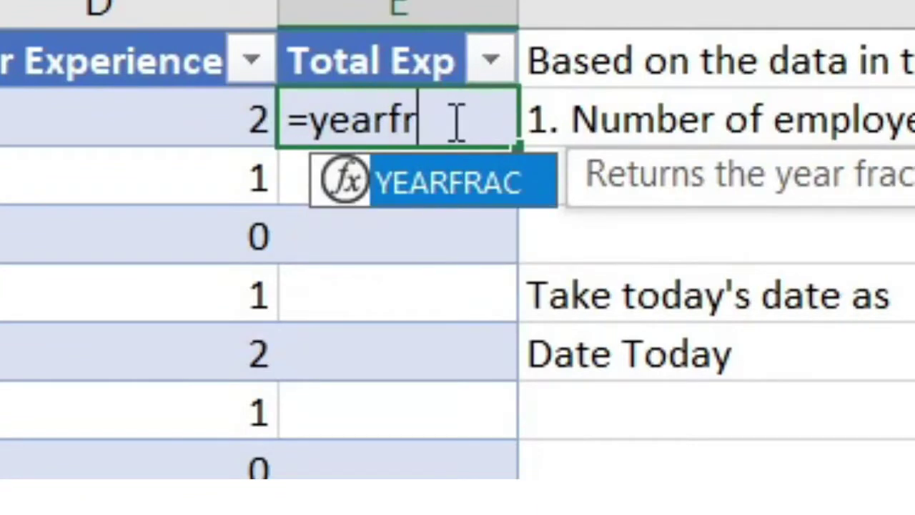
pyautogui.write('c(')
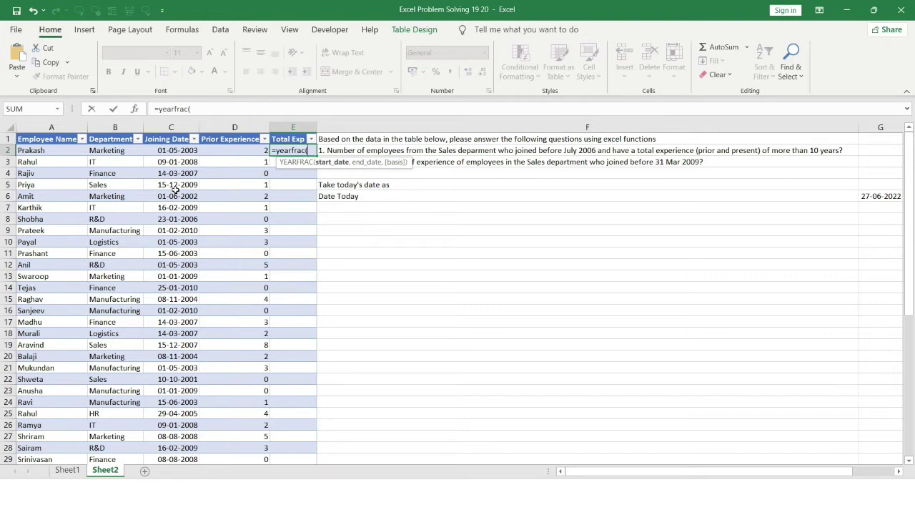
pyautogui.click(166, 151)
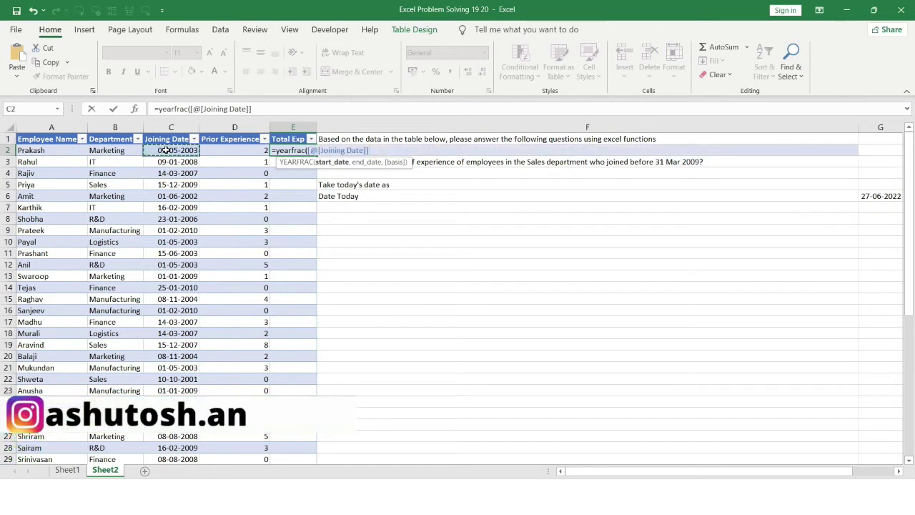
pyautogui.write(',')
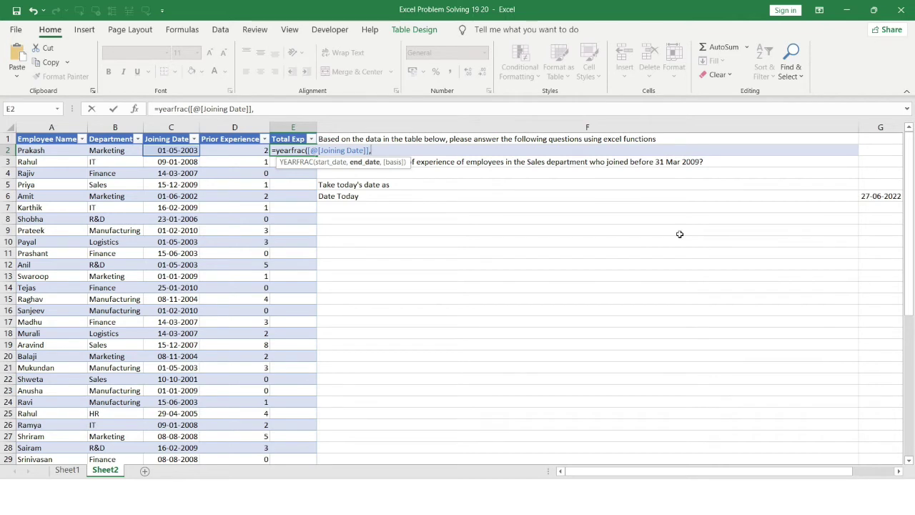
pyautogui.click(875, 195)
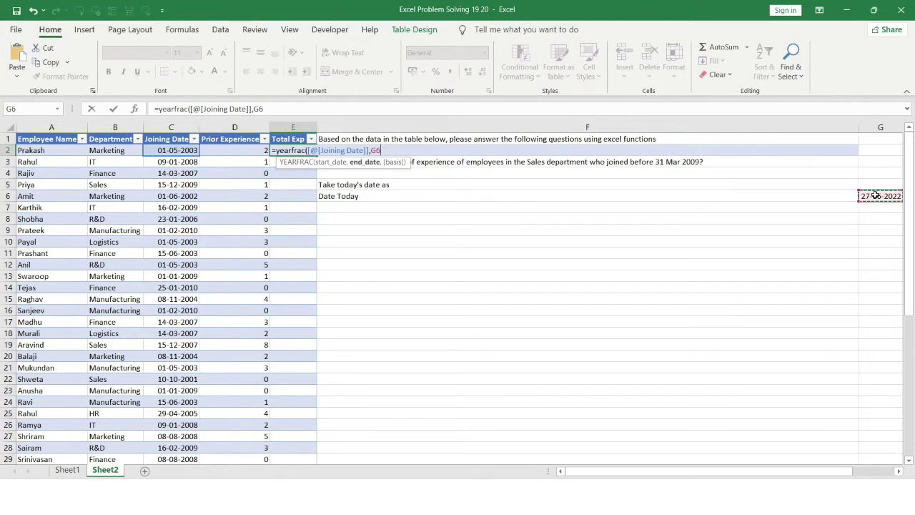
pyautogui.write(')')
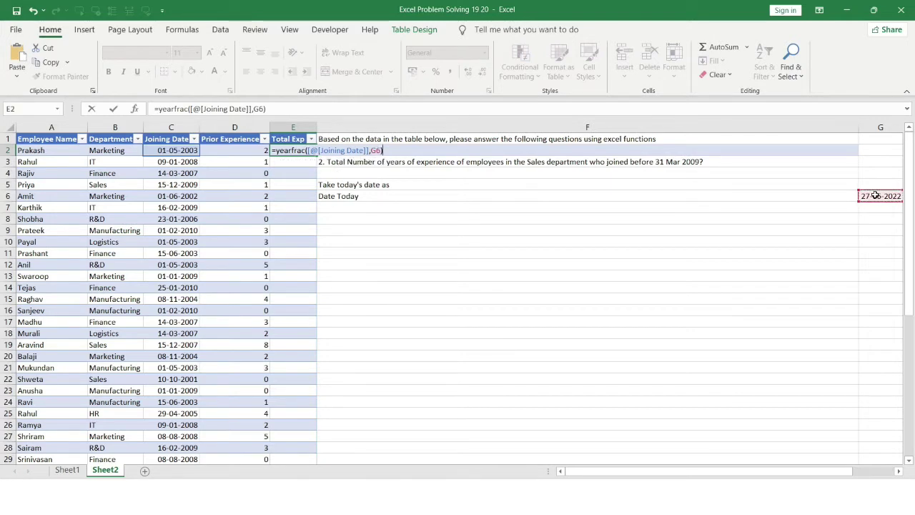
pyautogui.press('Return')
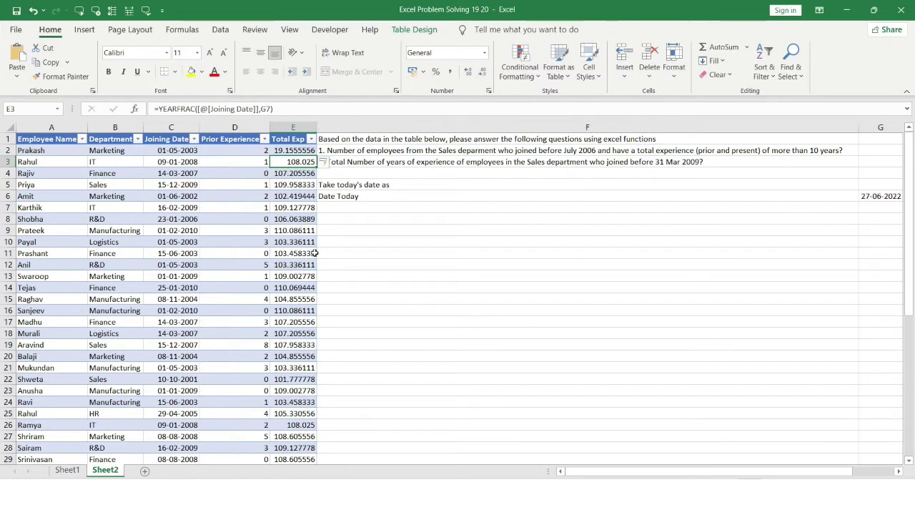
# - Check the end-date reference of the YEARFRAC formulas in several rows of the Total Exp column
pyautogui.click(286, 150)
pyautogui.moveTo(285, 149); pyautogui.dragTo(305, 287)
pyautogui.click(369, 275)
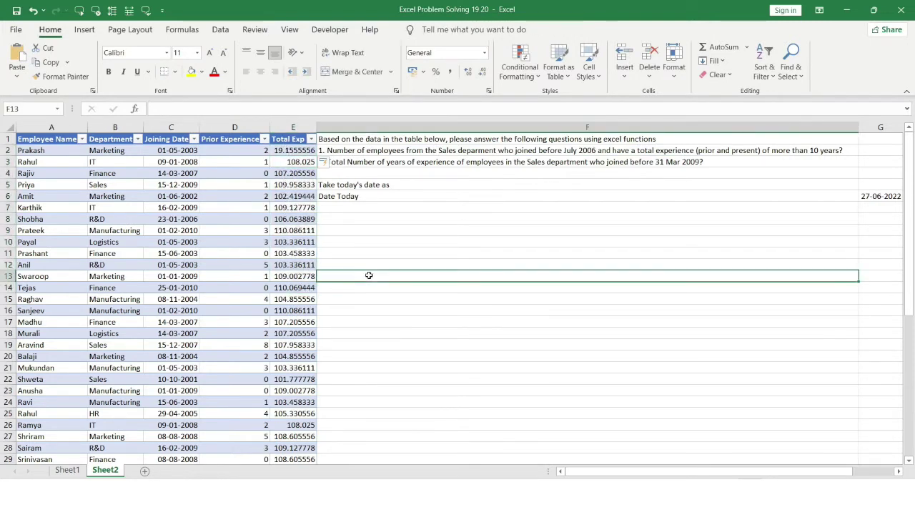
pyautogui.click(299, 287)
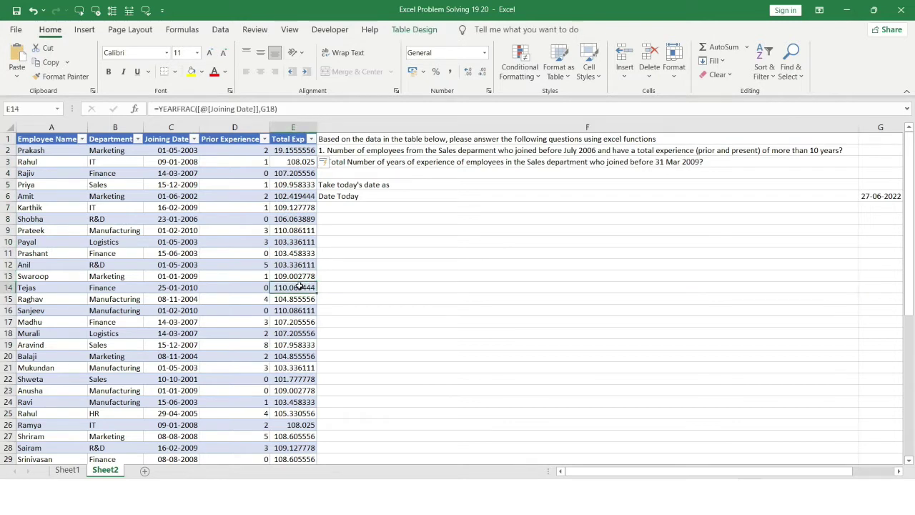
pyautogui.click(293, 253)
pyautogui.click(293, 219)
# - Make the end-date reference in the E2 formula absolute, giving =YEARFRAC([@[Joining Date]],$G$6)
pyautogui.click(294, 150)
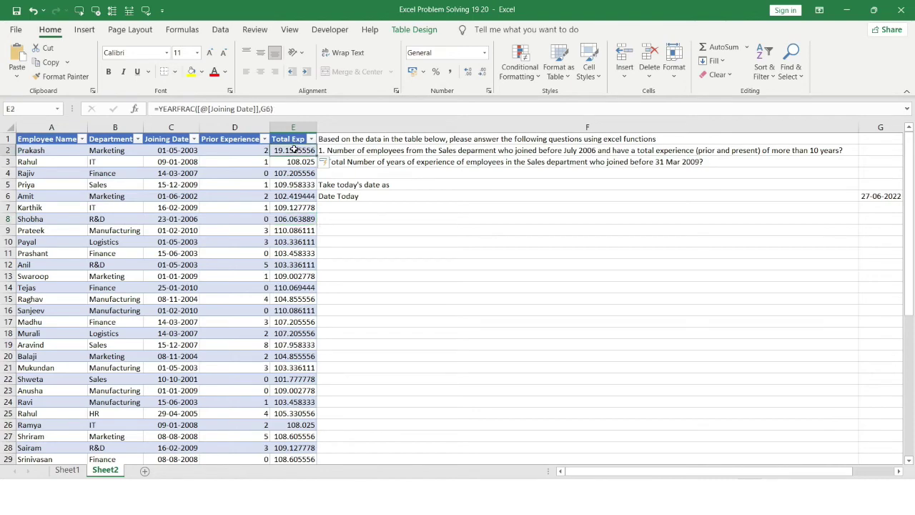
pyautogui.click(262, 109)
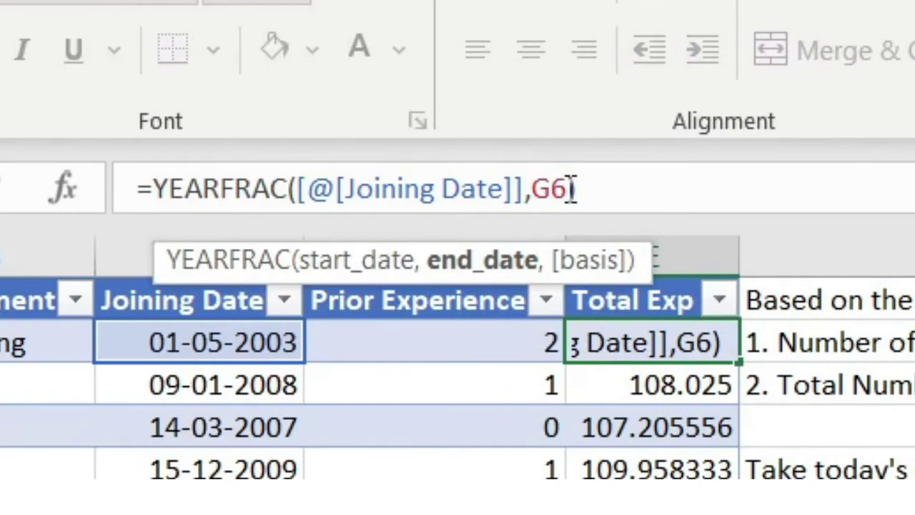
pyautogui.moveTo(571, 190); pyautogui.dragTo(535, 189)
pyautogui.press('F4')
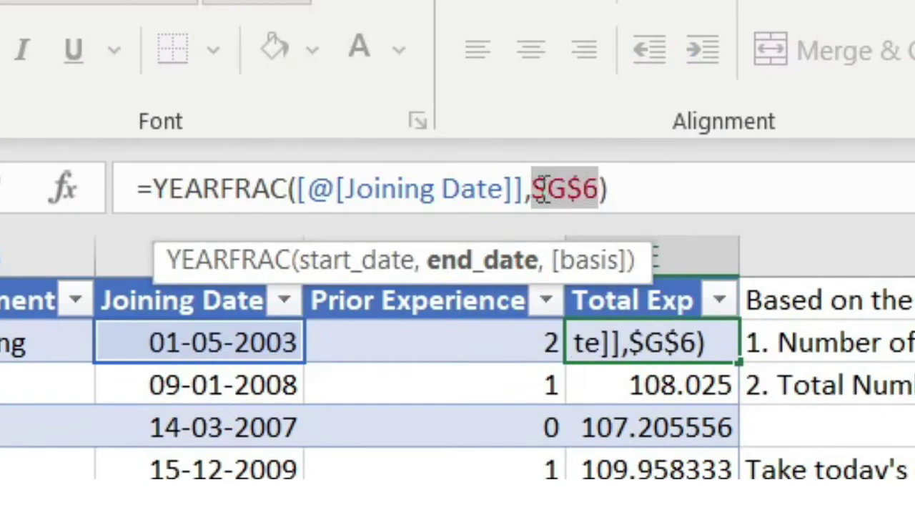
pyautogui.press('Return')
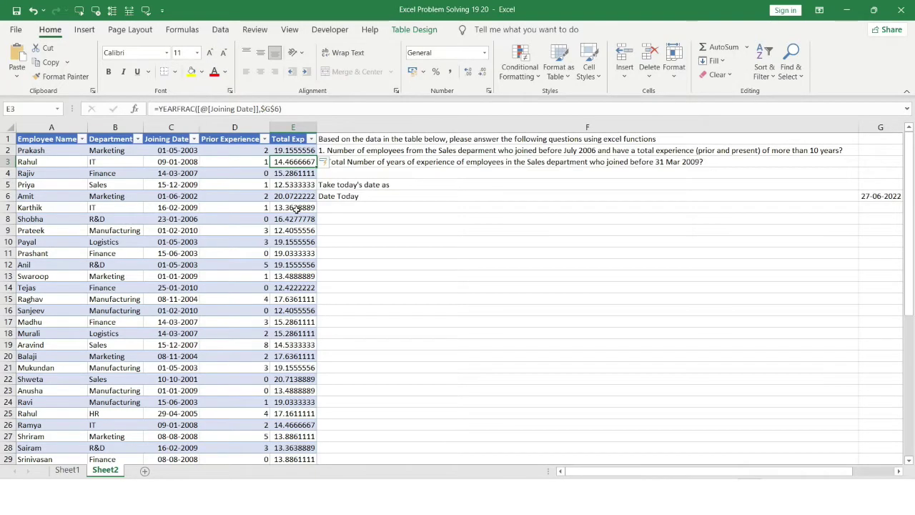
# - Check the recalculated values and formulas in several rows of the Total Exp column
pyautogui.click(286, 151)
pyautogui.moveTo(288, 174); pyautogui.dragTo(323, 379)
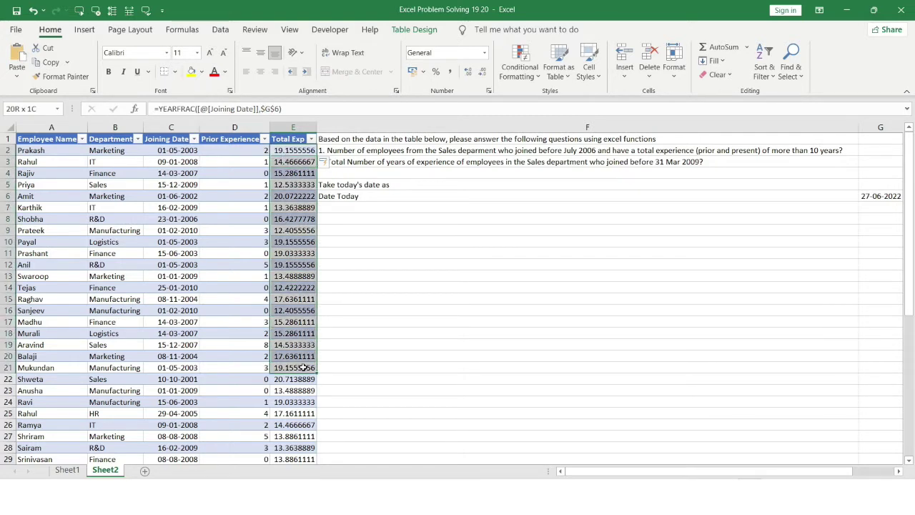
pyautogui.click(323, 287)
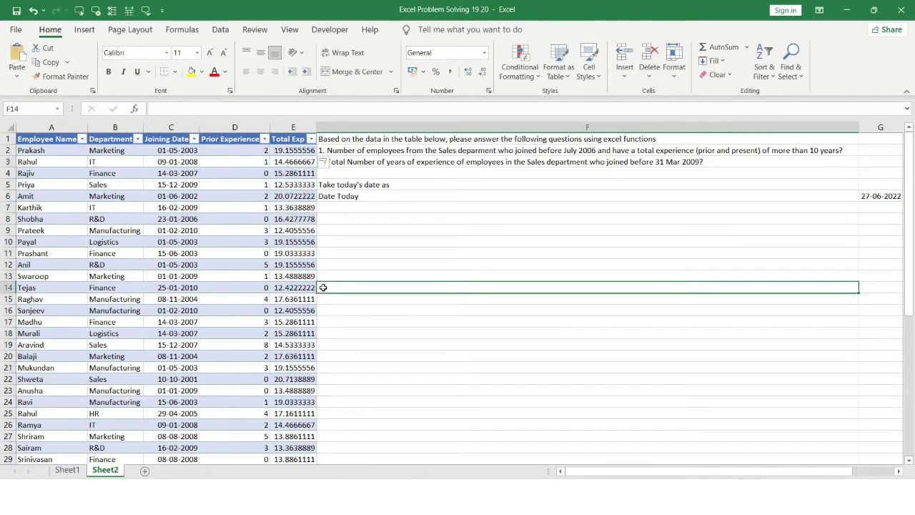
pyautogui.click(297, 207)
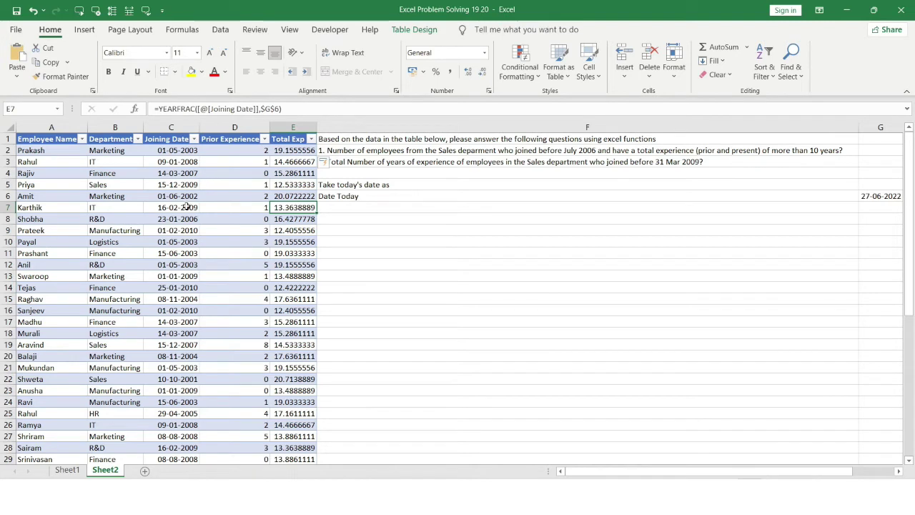
# - Add the prior experience to the E2 formula, giving =YEARFRAC([@[Joining Date]],$G$6)+[@[Prior Experience]]
pyautogui.click(295, 152)
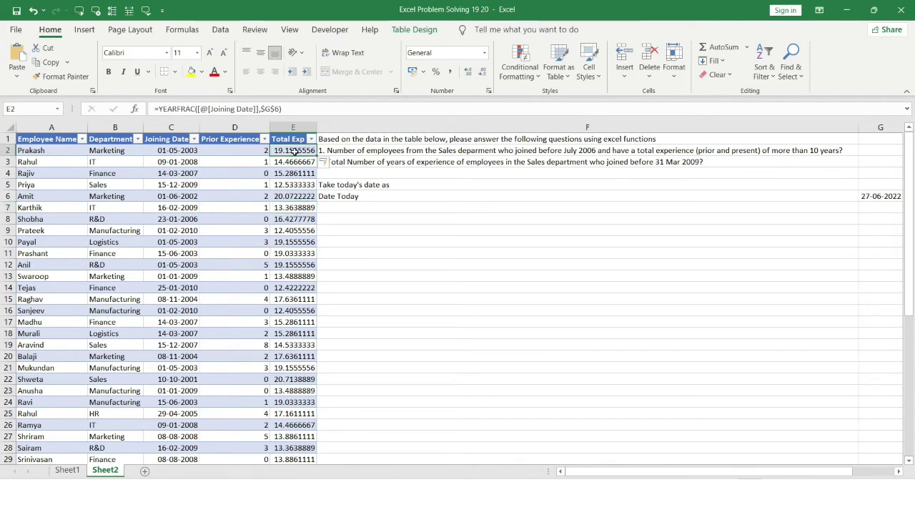
pyautogui.click(293, 108)
pyautogui.write('+[@[Prior Experience')
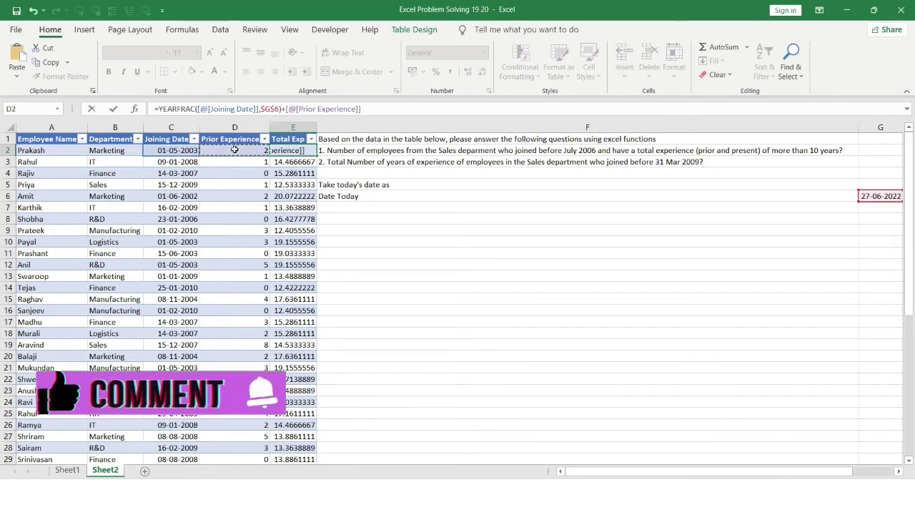
pyautogui.press('Return')
# - Format all values of the Total Exp column from E2 down as Number
pyautogui.press('Up')
pyautogui.hotkey('ctrl', 'shift', 'Down')
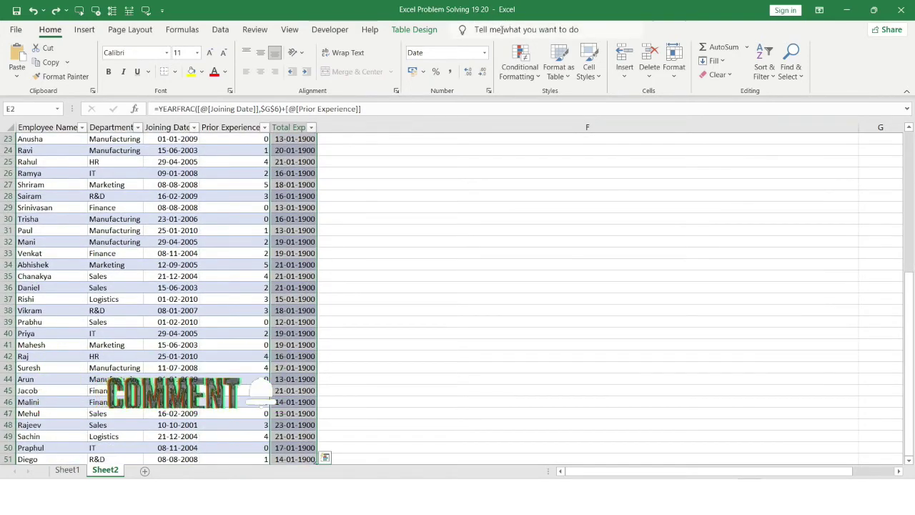
pyautogui.click(484, 53)
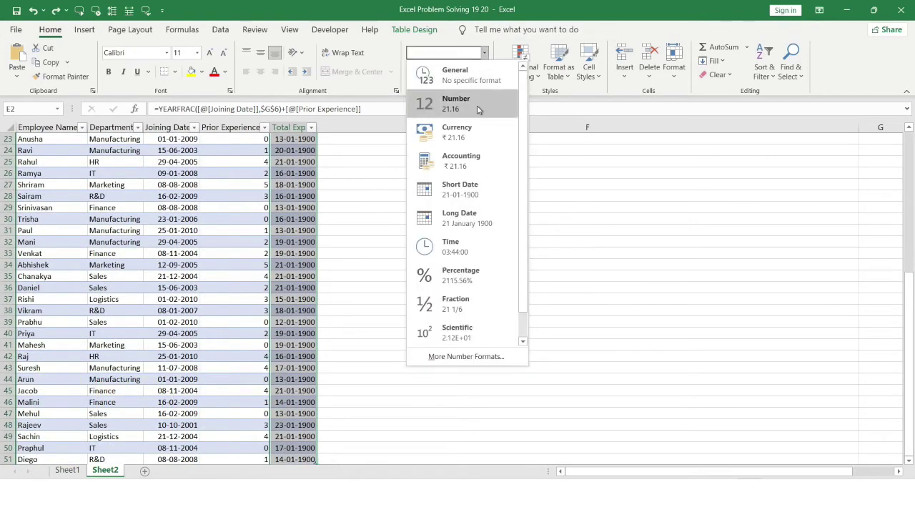
pyautogui.click(478, 101)
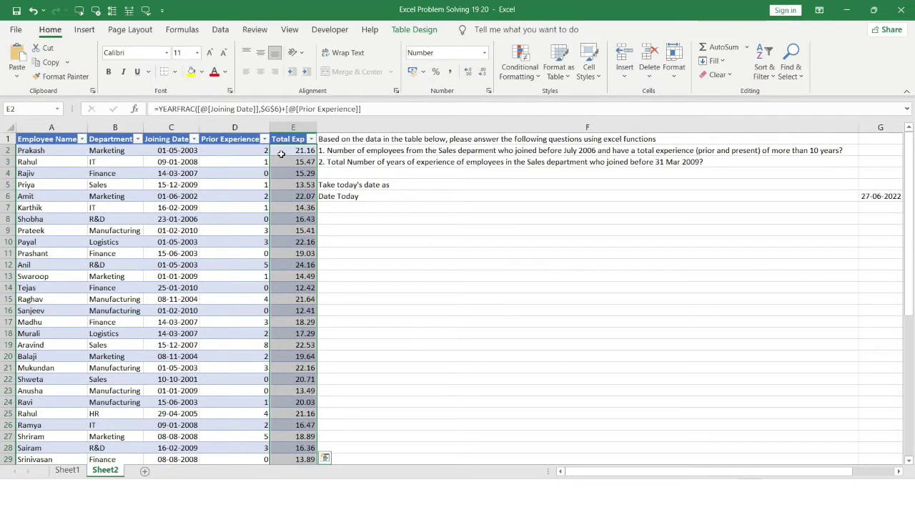
pyautogui.click(282, 153)
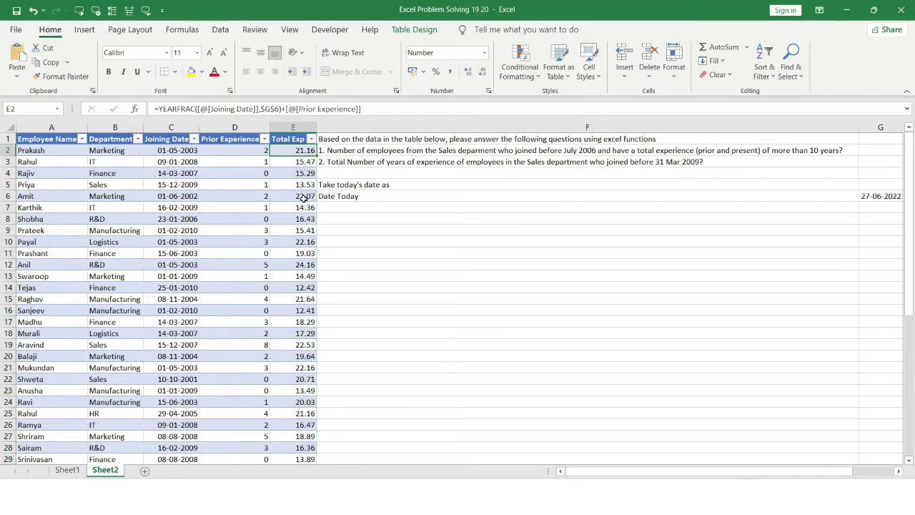
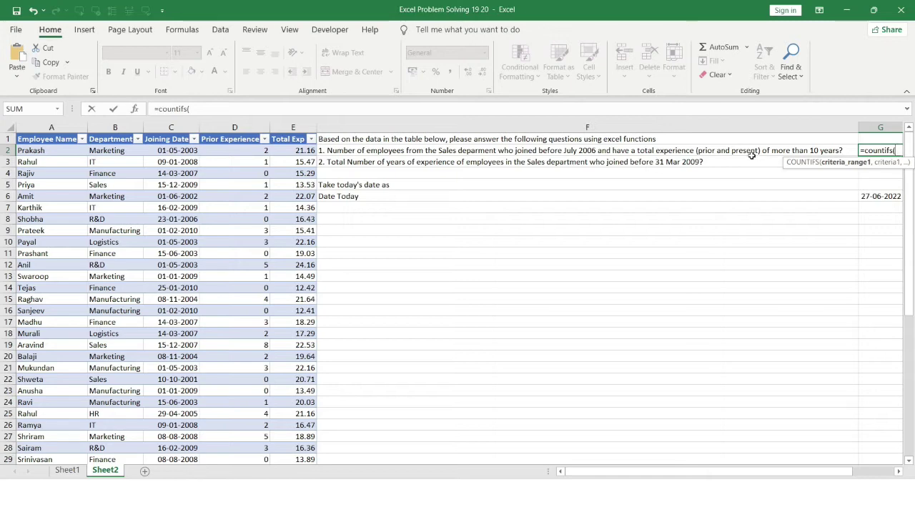
# - Give the COUNTIFS formula in G2 its first condition: Table2[Total Exp] with the criterion ">10"
pyautogui.click(289, 151)
pyautogui.hotkey('ctrl', 'shift', 'Down')
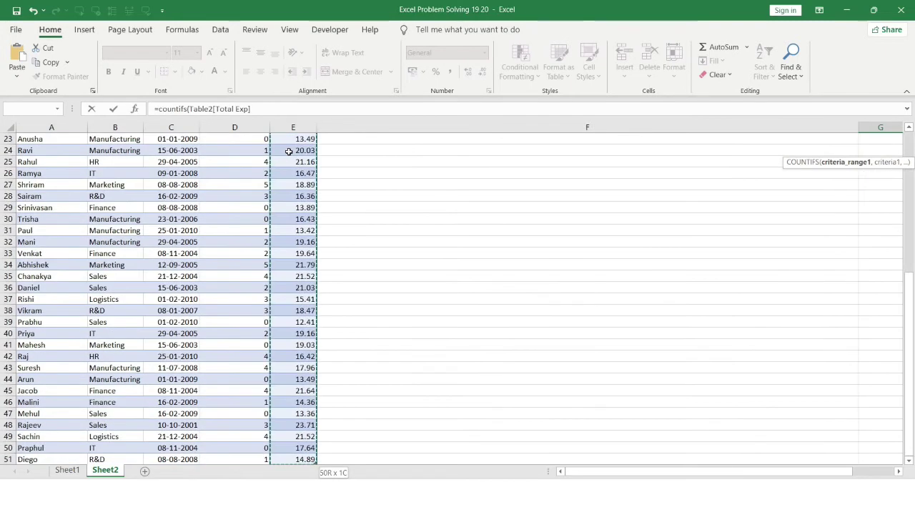
pyautogui.scroll(7, 484, 215)
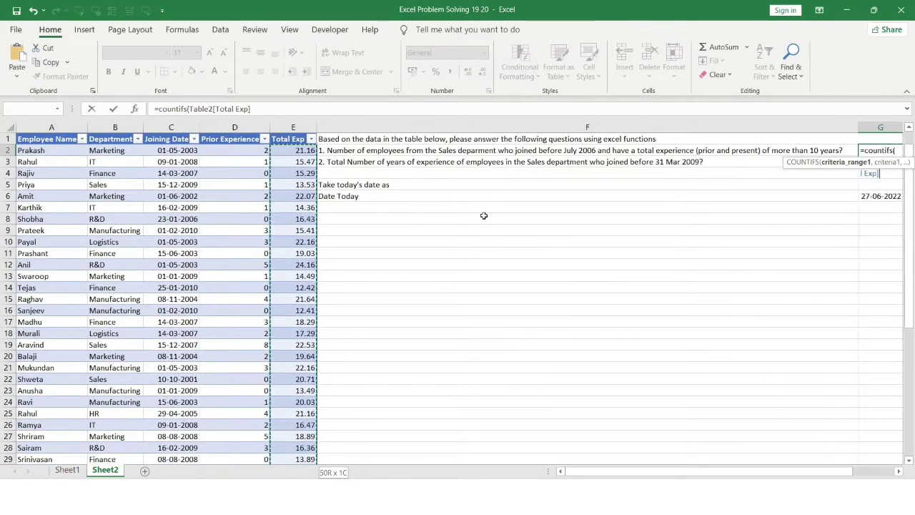
pyautogui.write(',">10')
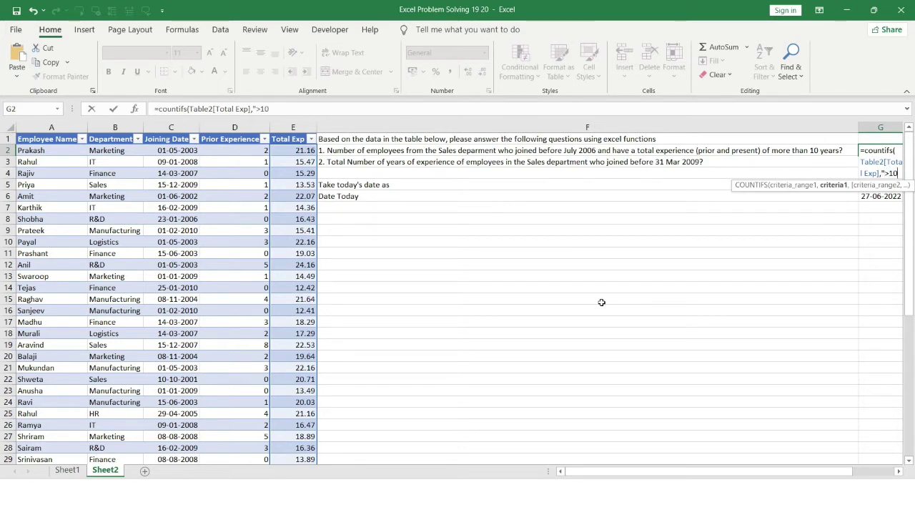
pyautogui.write('"')
pyautogui.write(',')
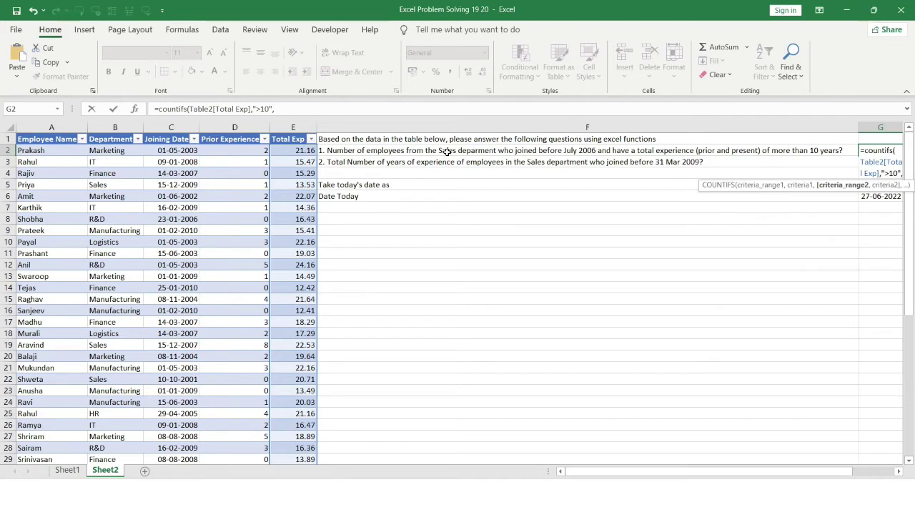
# - Add the second COUNTIFS condition in G2: Table2[Department] with the criterion "Sales"
pyautogui.click(106, 151)
pyautogui.hotkey('ctrl', 'shift', 'Down')
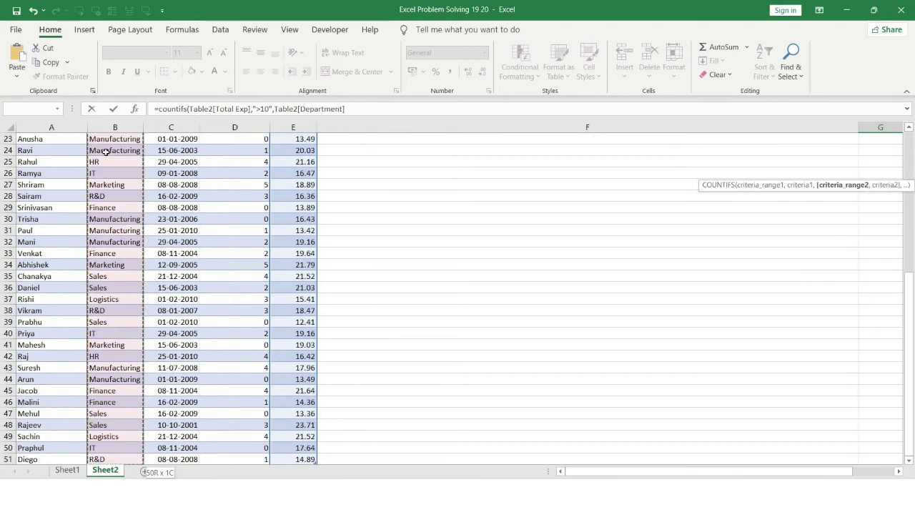
pyautogui.scroll(7, 105, 152)
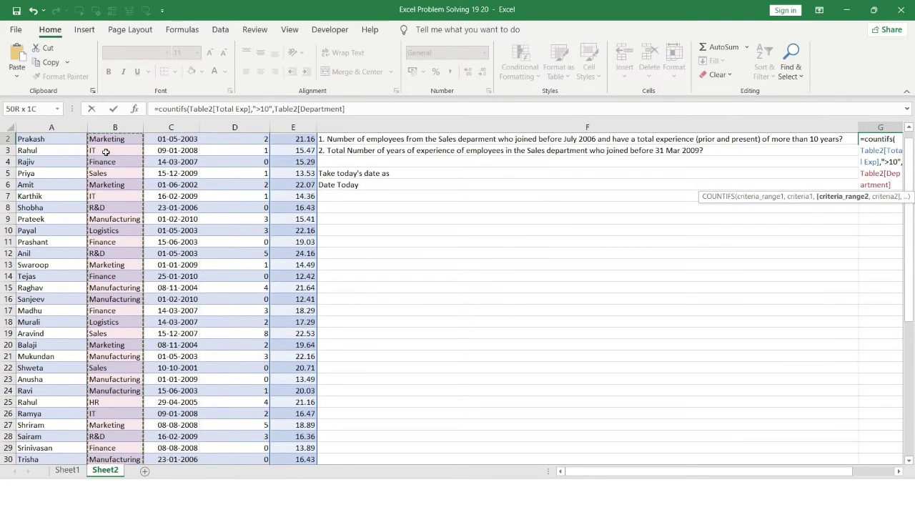
pyautogui.write(',"')
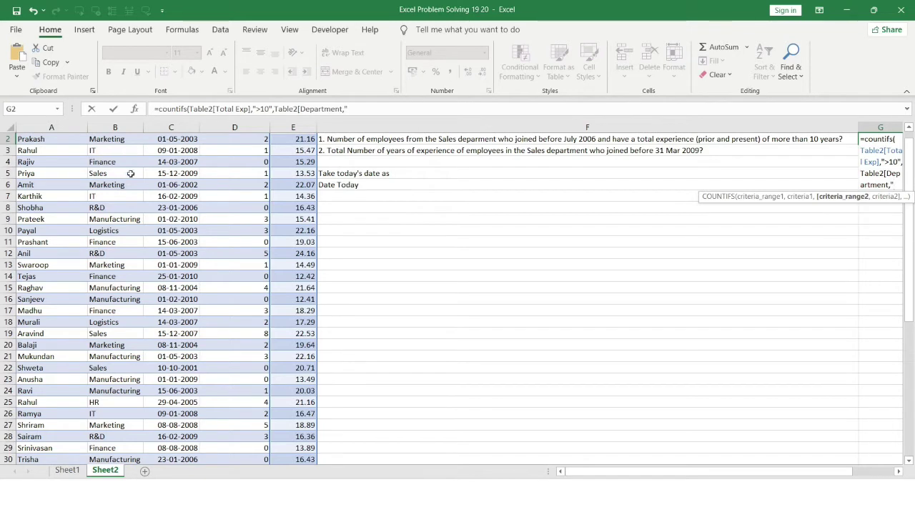
pyautogui.press('capslock')
pyautogui.write('S')
pyautogui.press('capslock')
pyautogui.write('a')
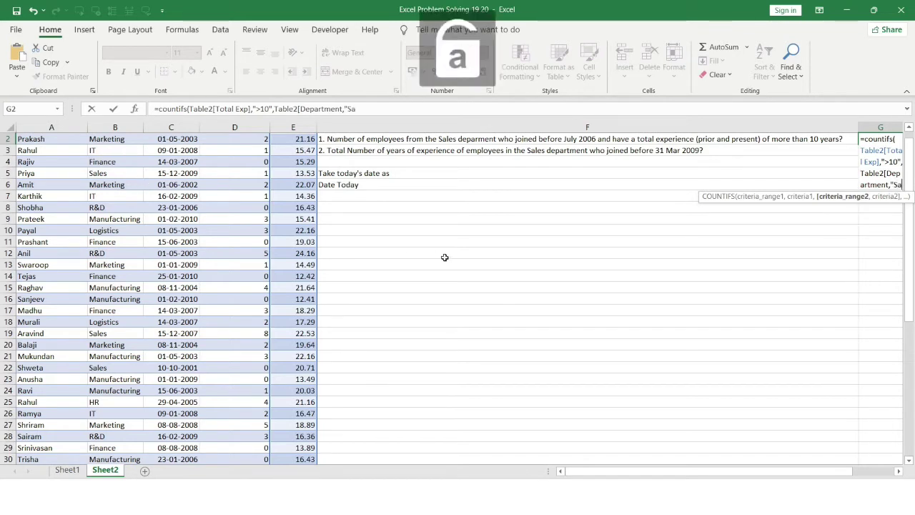
pyautogui.write('les"')
pyautogui.scroll(1, 457, 215)
pyautogui.write(',')
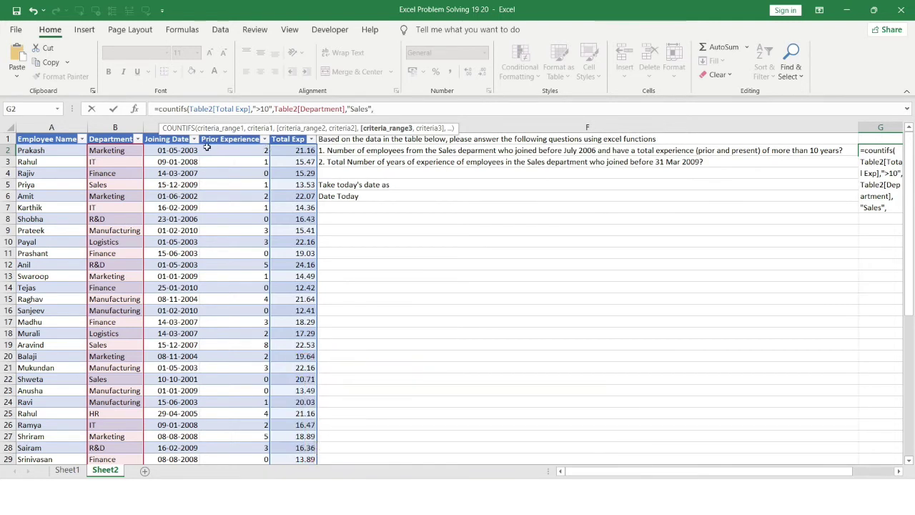
# - Complete the COUNTIFS formula in G2 with Table2[Joining Date] and the criterion "<01/06/2006"
pyautogui.click(178, 151)
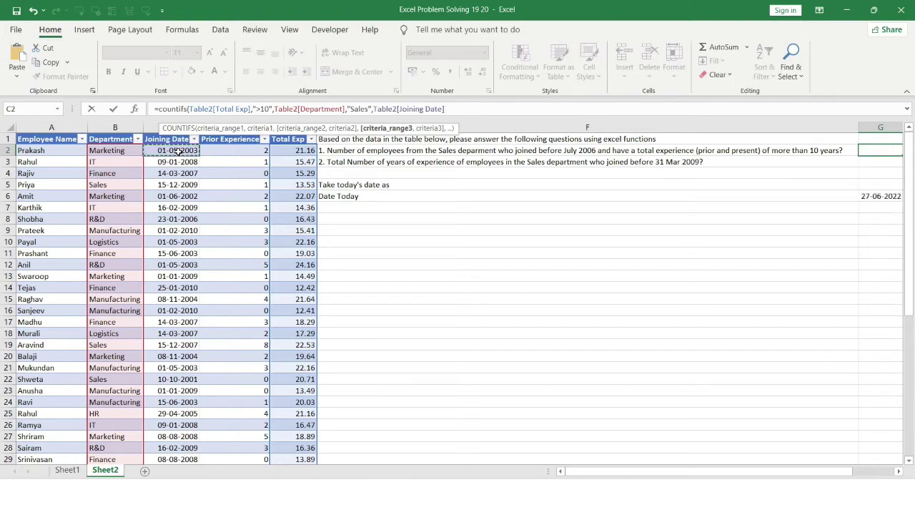
pyautogui.scroll(-7, 178, 151)
pyautogui.write(',')
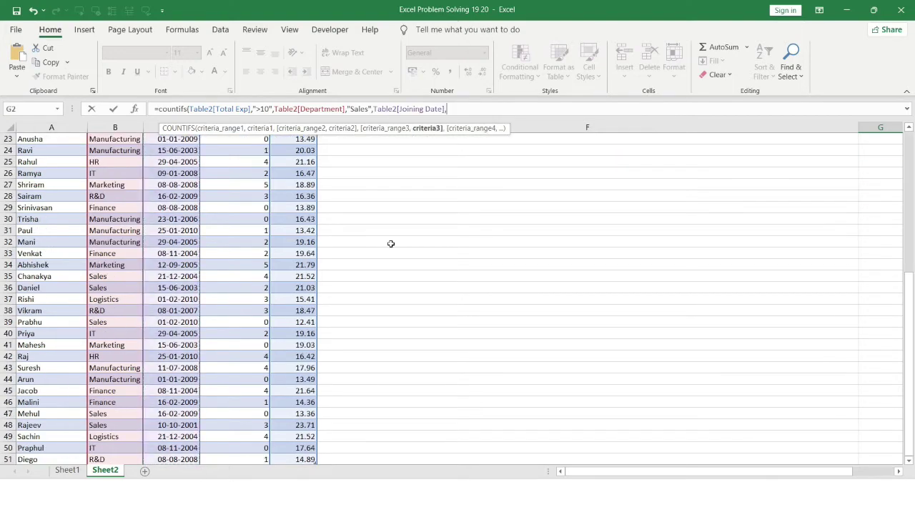
pyautogui.write('"')
pyautogui.scroll(7, 391, 244)
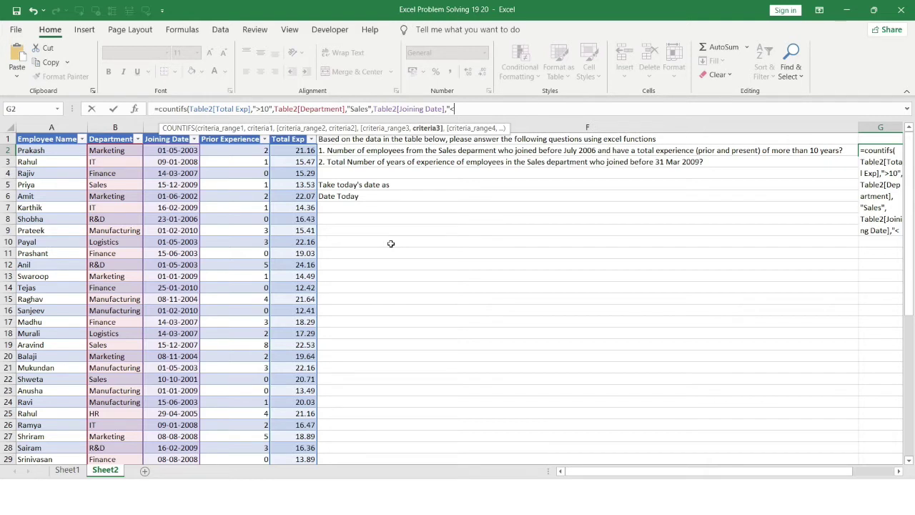
pyautogui.write('01/06')
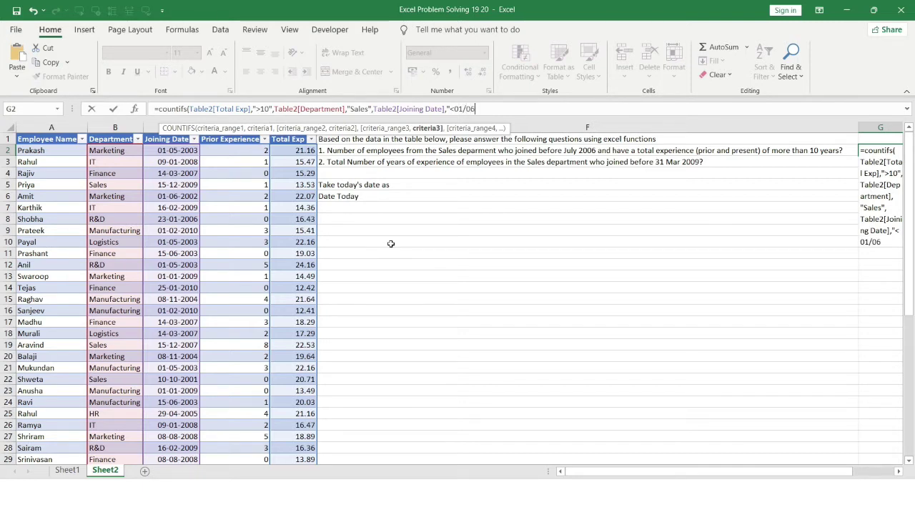
pyautogui.write('/2006"')
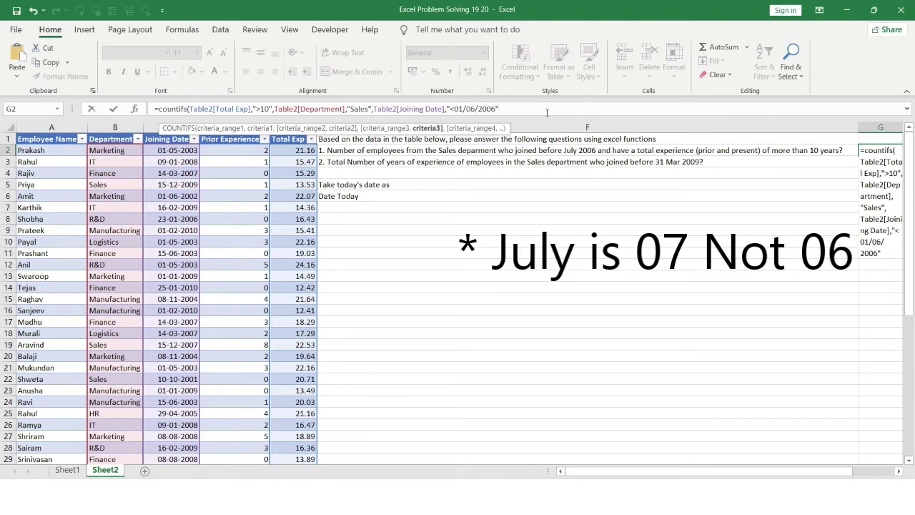
pyautogui.write(')')
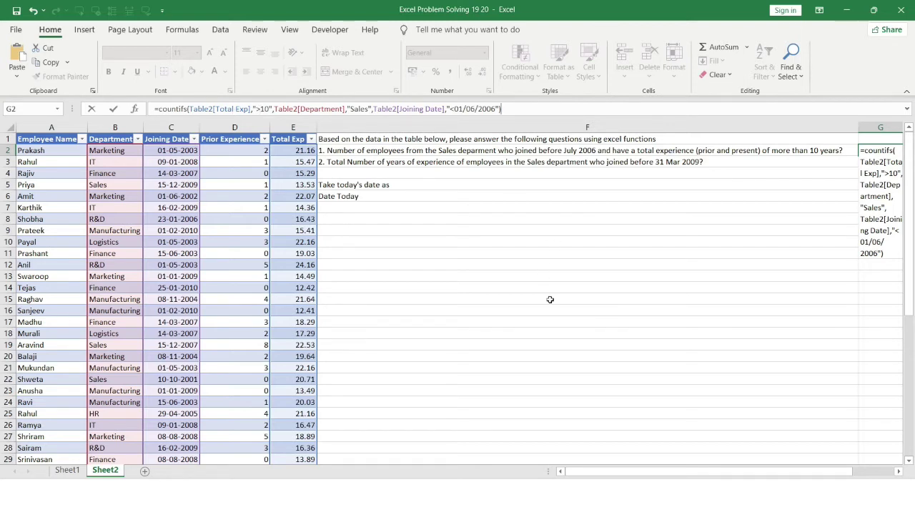
pyautogui.press('Return')
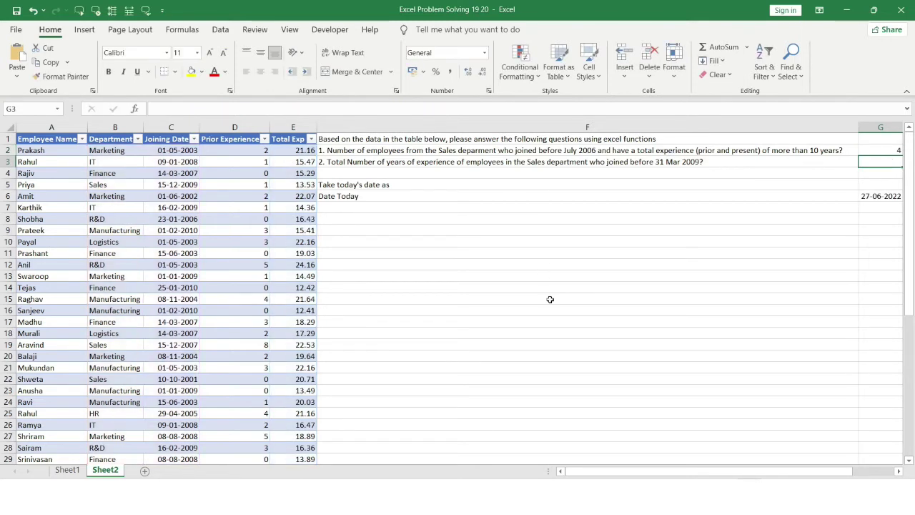
# - Compare the COUNTIFS formula and result in G2 with the first question in F2
pyautogui.click(885, 148)
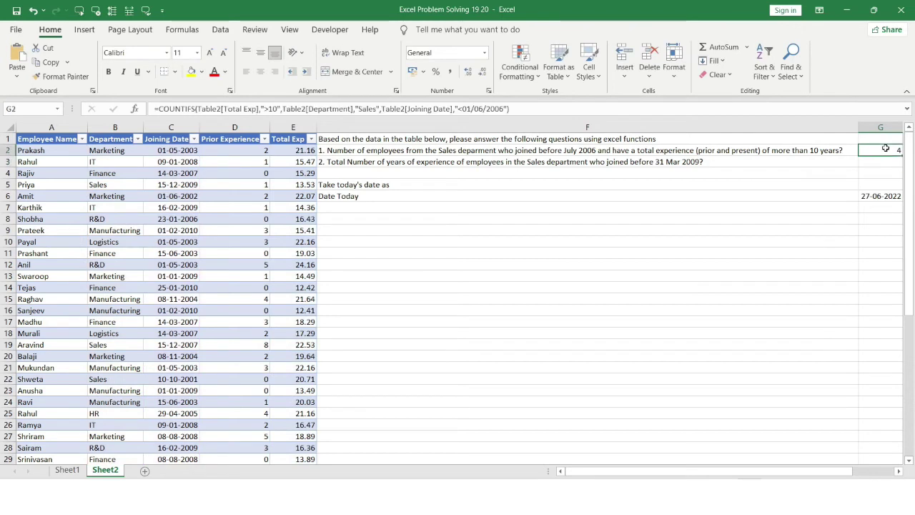
pyautogui.click(487, 150)
pyautogui.moveTo(502, 152)
pyautogui.mouseDown()
pyautogui.moveTo(505, 160)
pyautogui.moveTo(507, 151)
pyautogui.mouseUp()
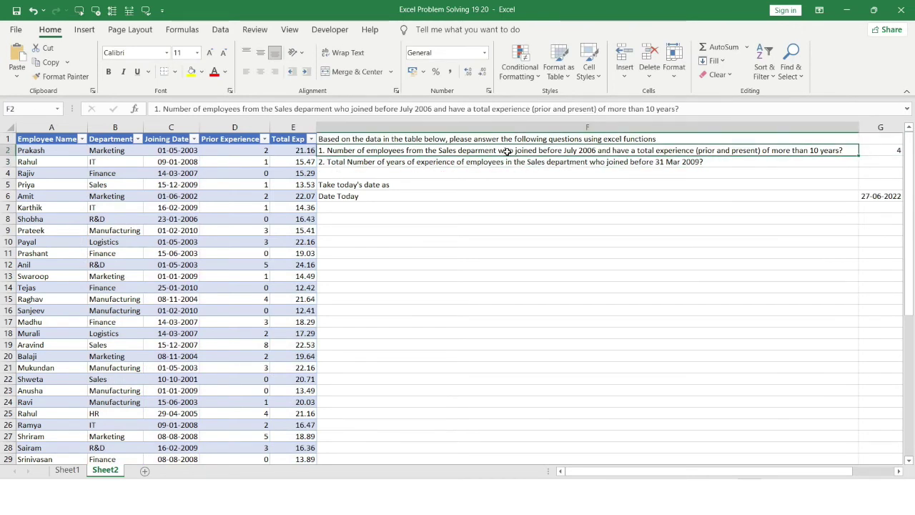
pyautogui.click(893, 150)
# - Open cell G3, beside the second question, for editing
pyautogui.click(874, 162)
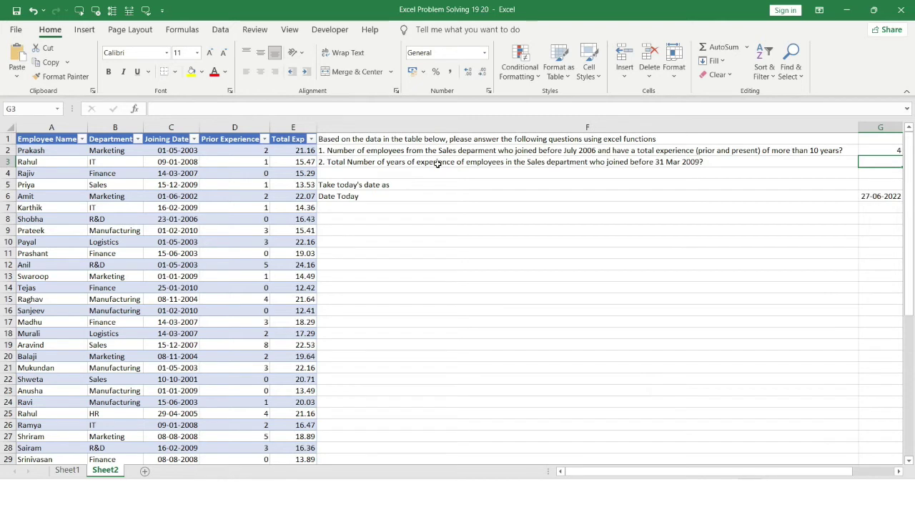
pyautogui.doubleClick(883, 161)
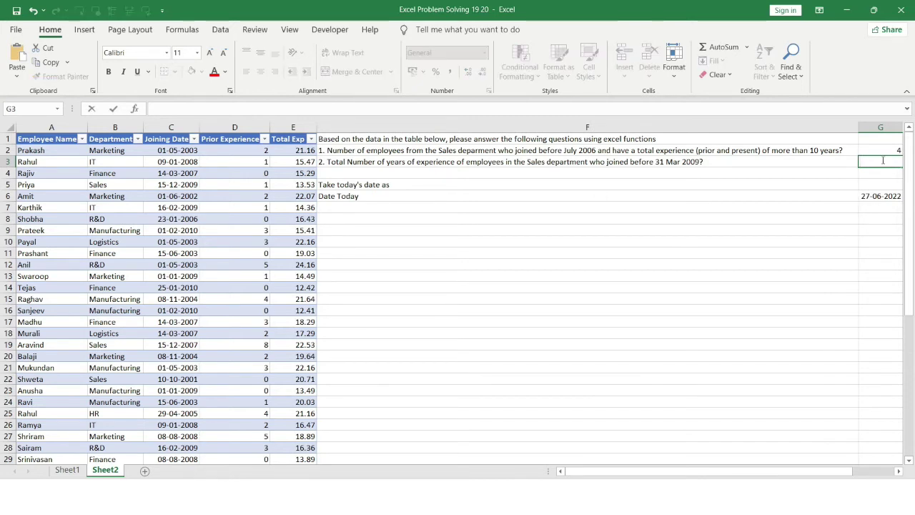
pyautogui.write('=sum')
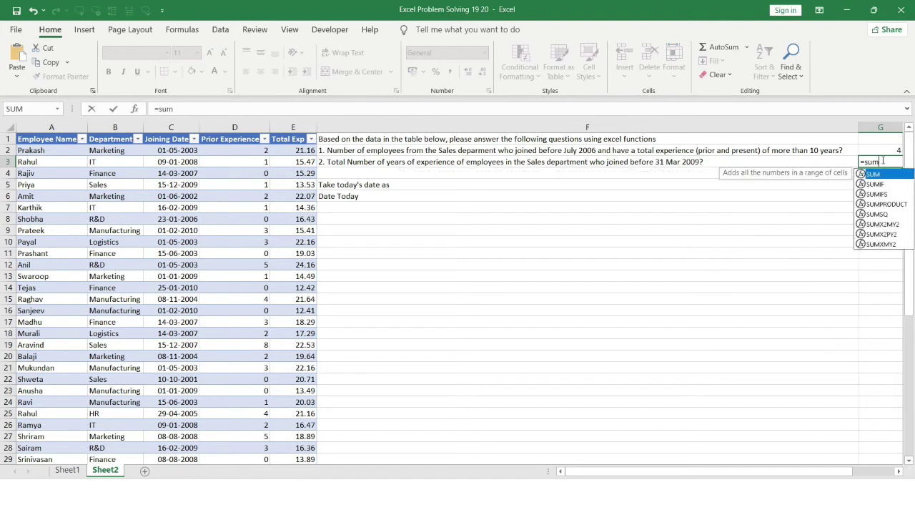
pyautogui.write('(')
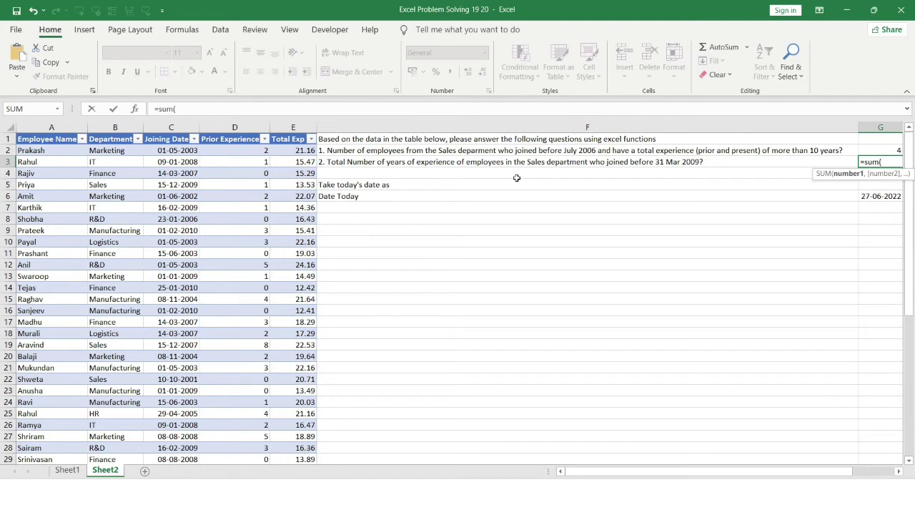
pyautogui.press('BackSpace')
pyautogui.press('BackSpace')
pyautogui.press('BackSpace')
pyautogui.press('BackSpace')
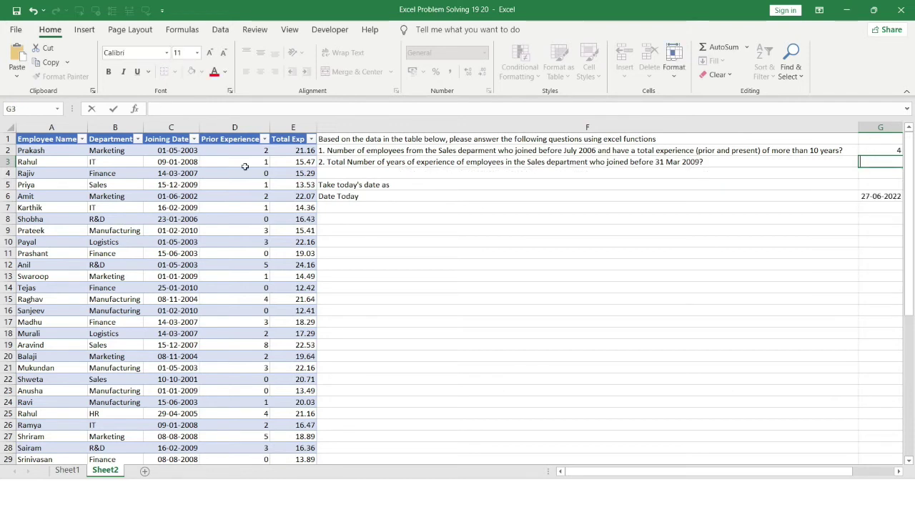
# - Begin a SUMIFS formula in G3 with Table2[Total Exp] as the sum range
pyautogui.write('sumif')
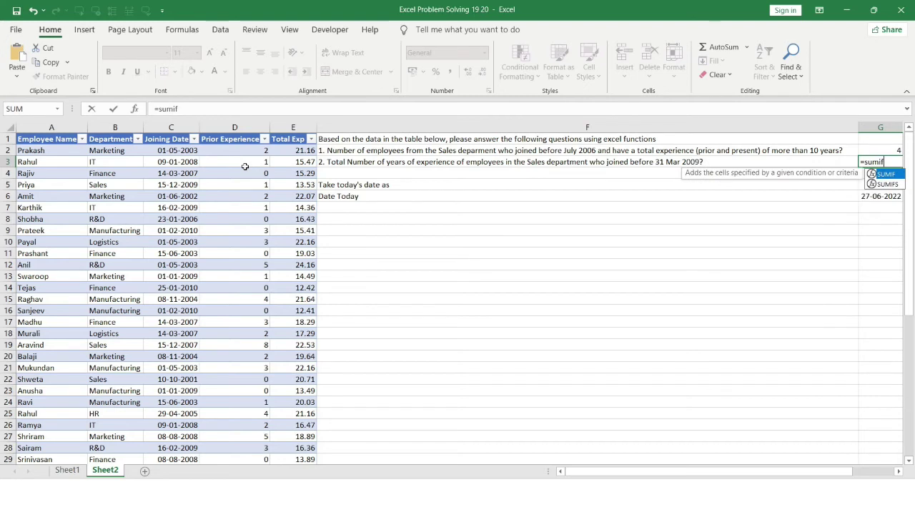
pyautogui.write('s(')
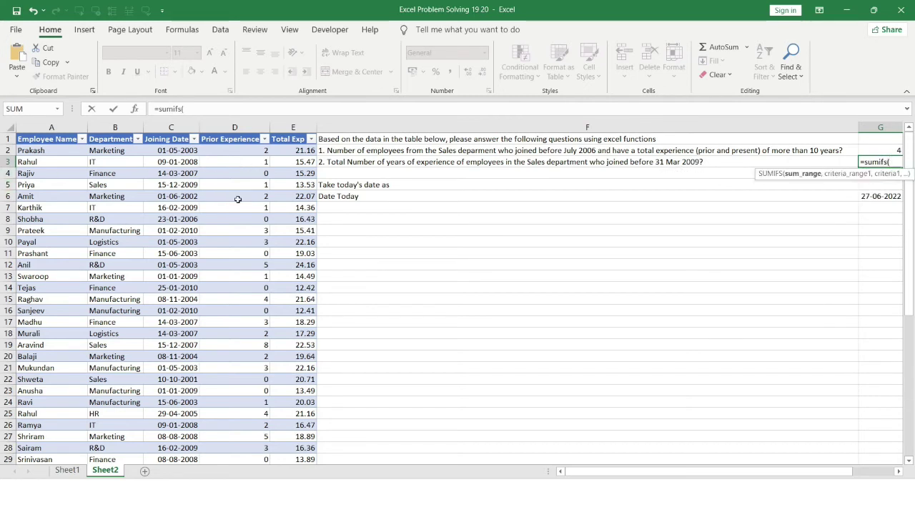
pyautogui.click(281, 150)
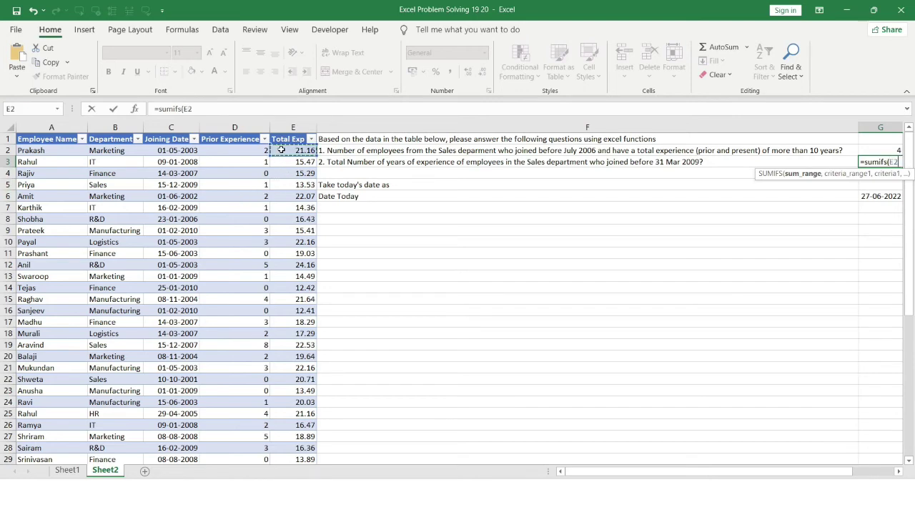
pyautogui.hotkey('ctrl', 'shift', 'Down')
pyautogui.write(',')
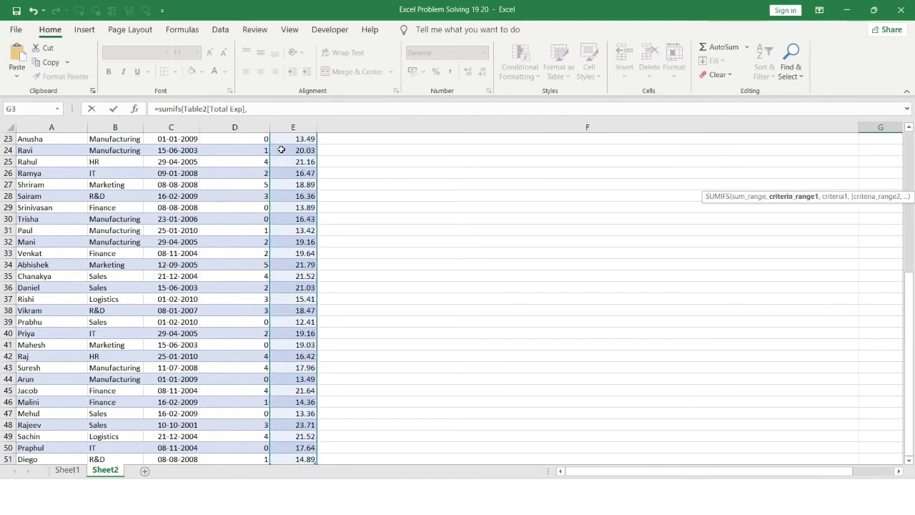
pyautogui.scroll(8, 396, 228)
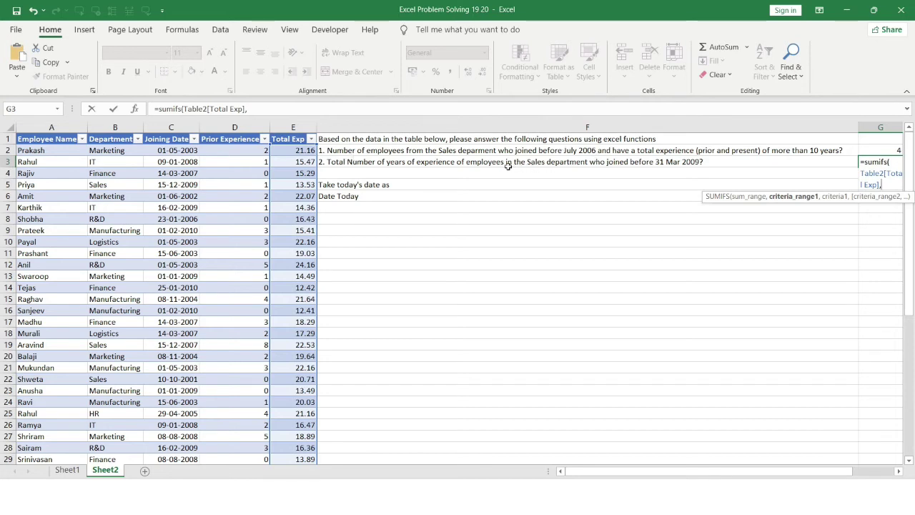
# - Add the first SUMIFS condition in G3: Table2[Department] with the criterion "Sales"
pyautogui.click(100, 151)
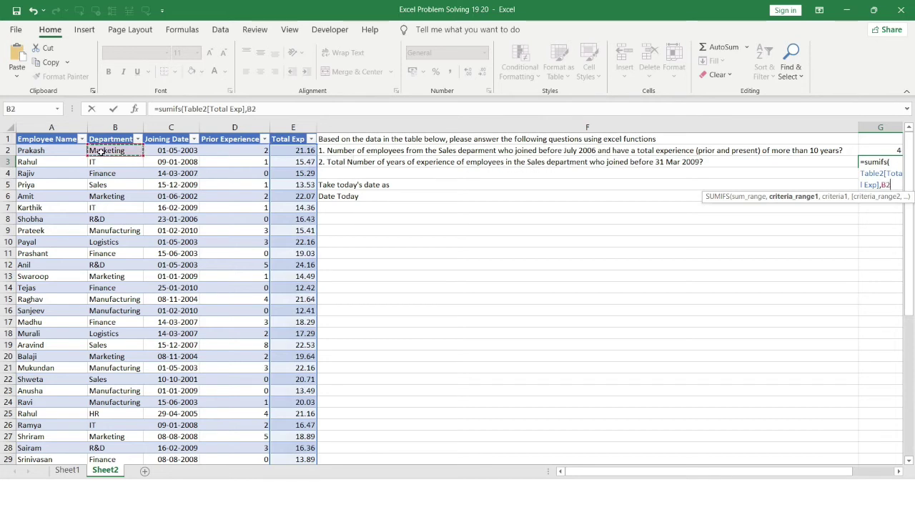
pyautogui.scroll(-7, 100, 151)
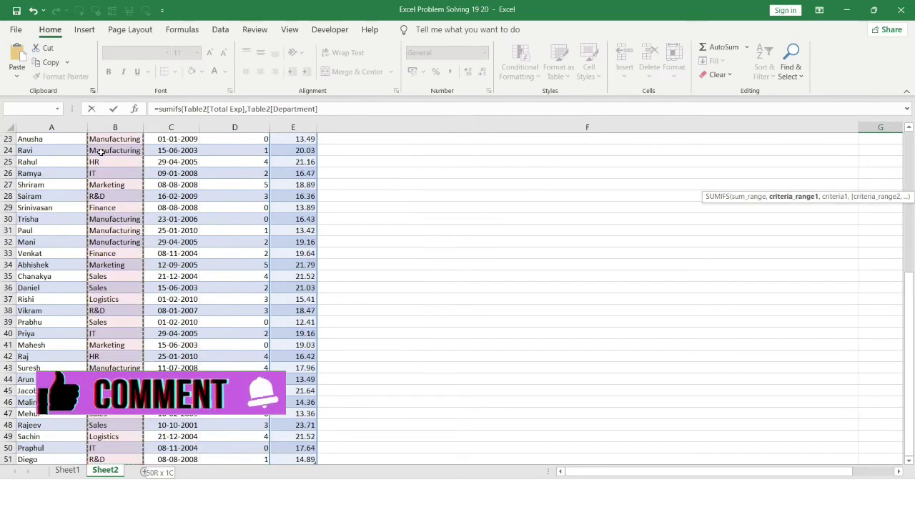
pyautogui.scroll(7, 451, 198)
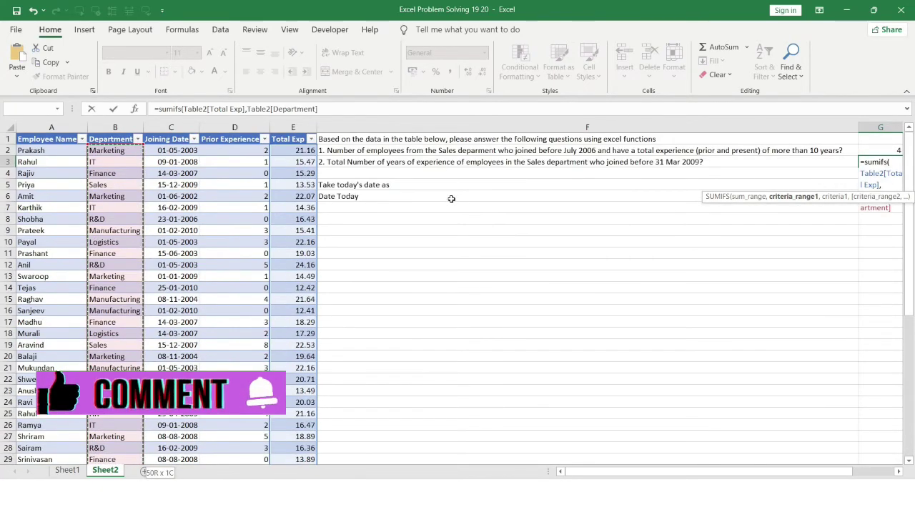
pyautogui.write(',')
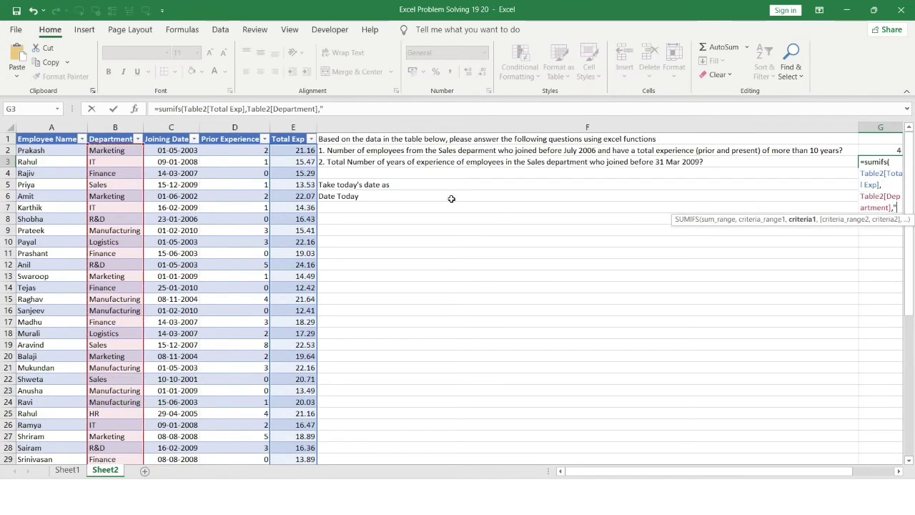
pyautogui.write('"Sales"')
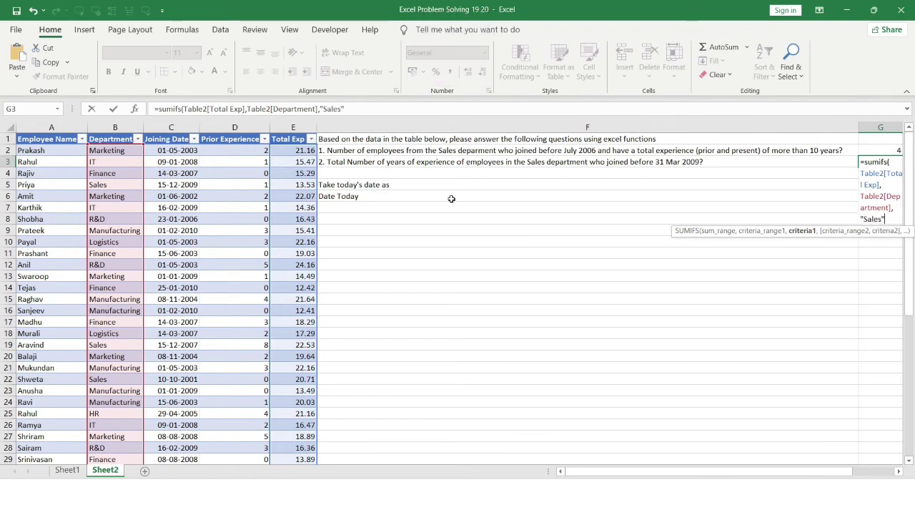
pyautogui.write(',')
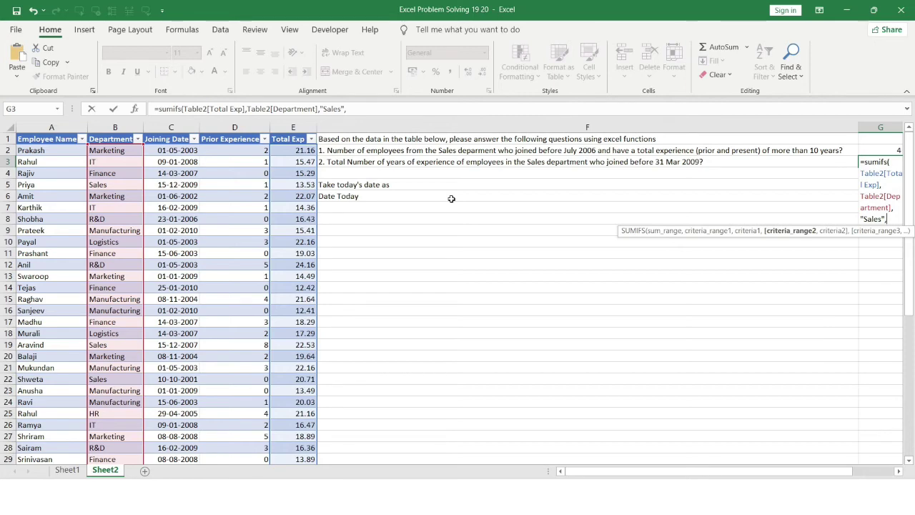
# - Add Table2[Joining Date] with a before 31/03/2009 criterion as the second SUMIFS condition in G3 and try to enter the formula
pyautogui.click(190, 149)
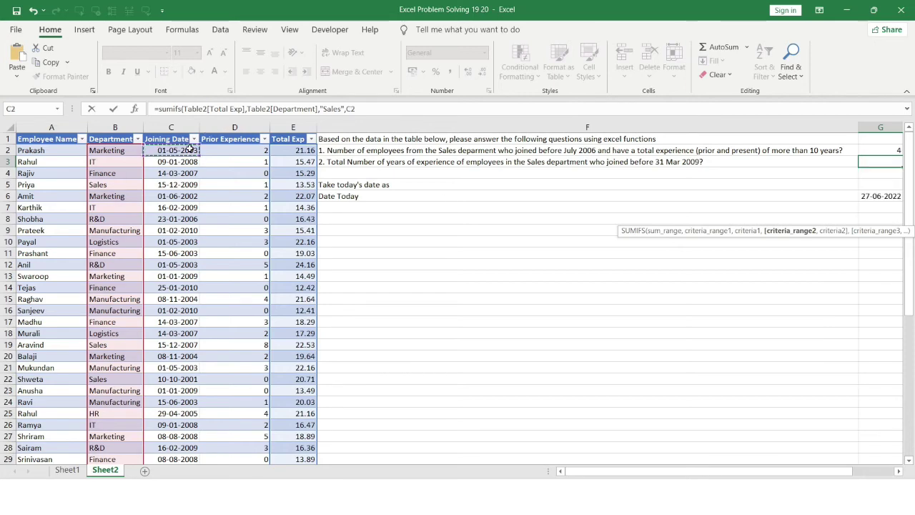
pyautogui.hotkey('ctrl', 'shift', 'Down')
pyautogui.write(',')
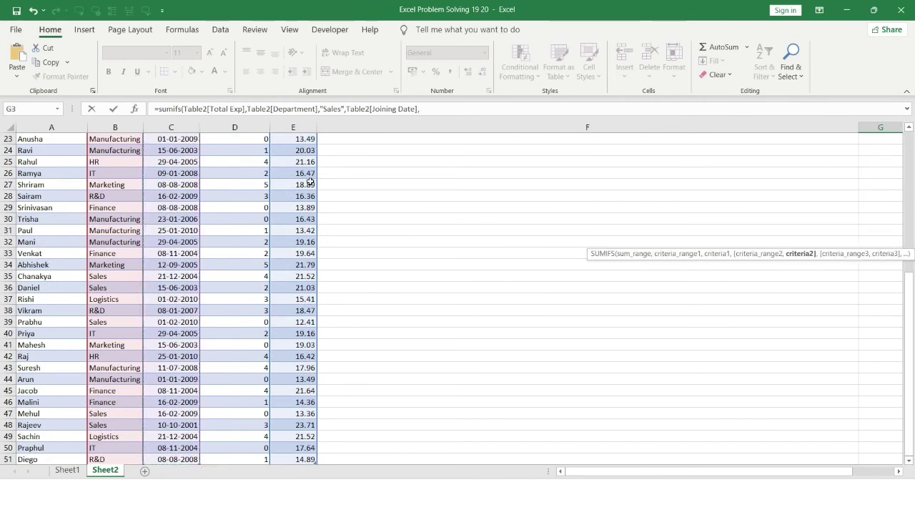
pyautogui.scroll(7, 382, 204)
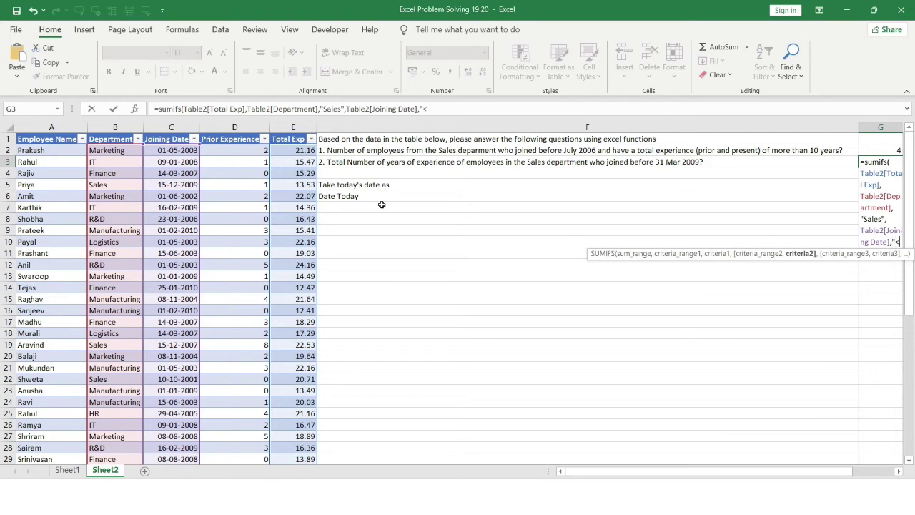
pyautogui.write('31/03/')
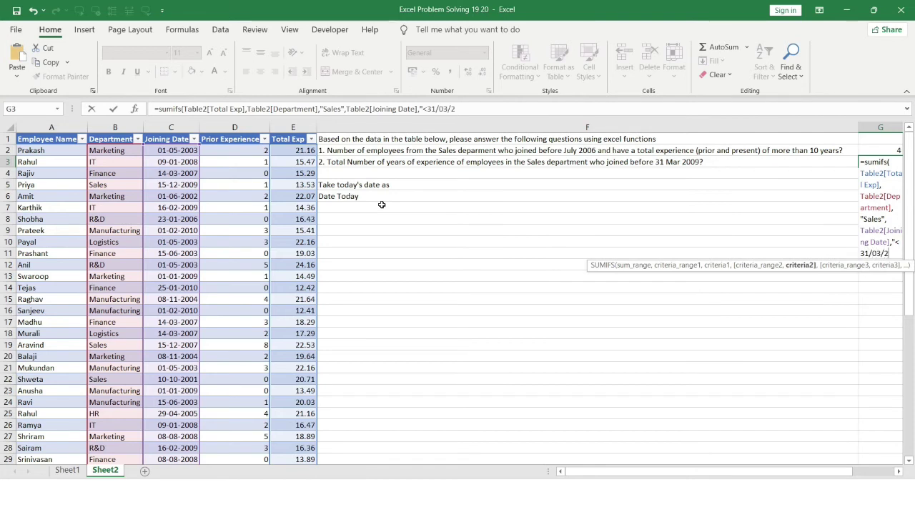
pyautogui.write('2009)')
pyautogui.press('Return')
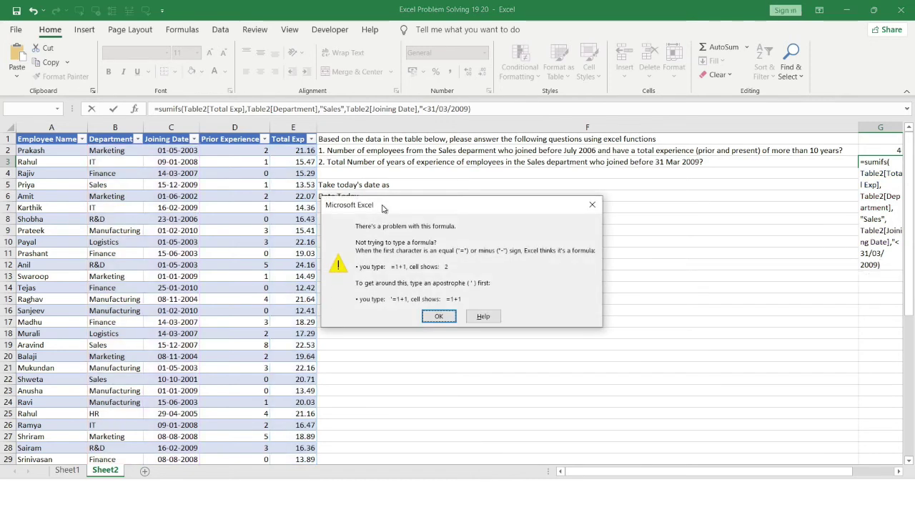
pyautogui.press('Return')
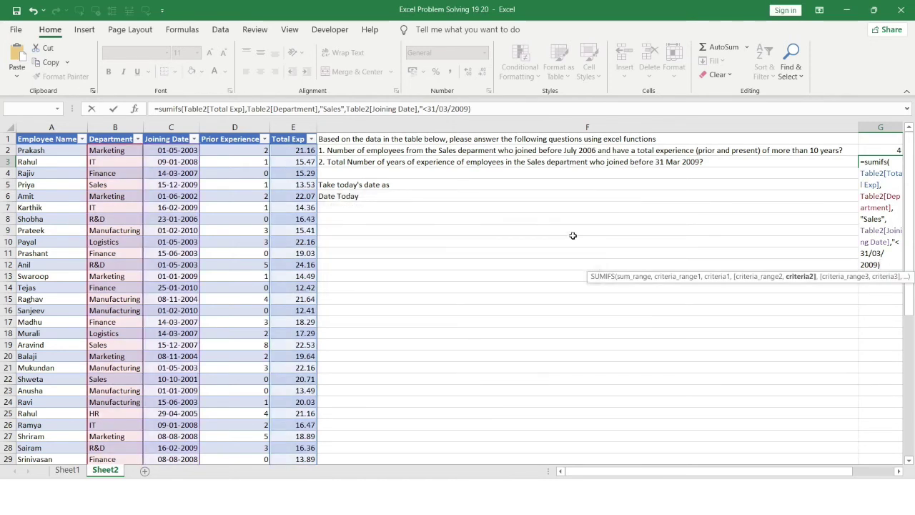
# - Add the missing closing quotation mark after <31/03/2009 in the G3 formula and enter it
pyautogui.click(469, 109)
pyautogui.write('"')
pyautogui.press('Return')
pyautogui.press('Up')
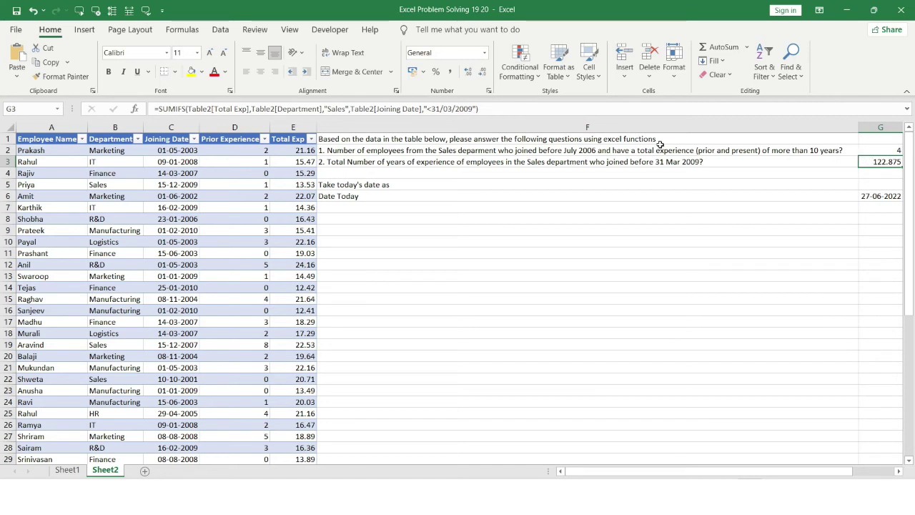
# - Wrap the SUMIFS formula in G3 in ROUND with 0 decimal digits
pyautogui.click(162, 109)
pyautogui.write('round(')
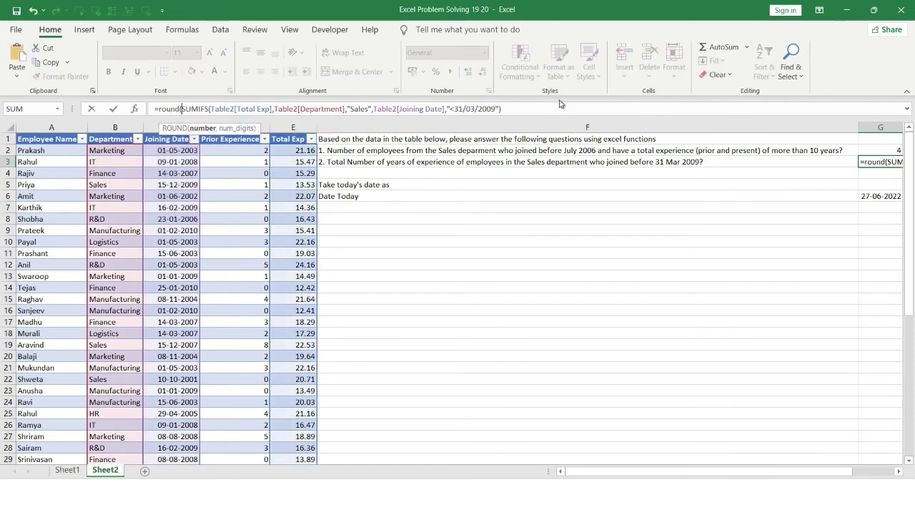
pyautogui.write(',0)')
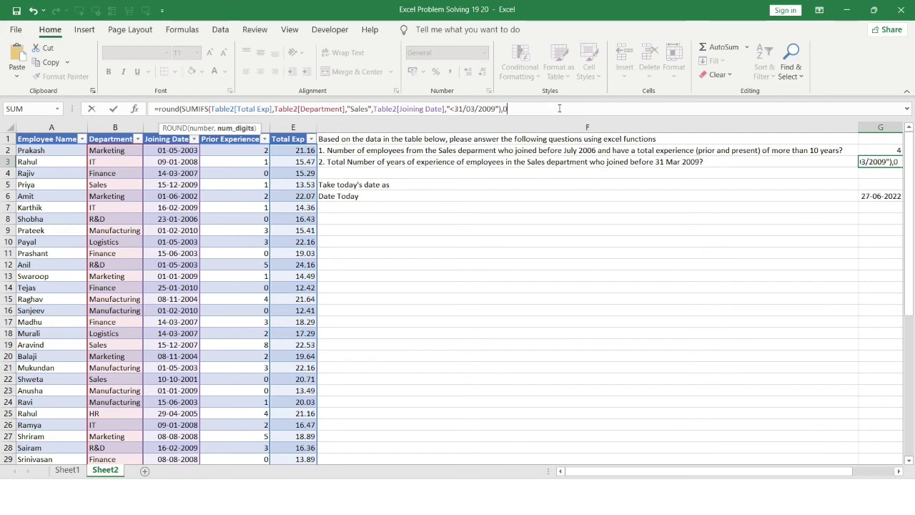
pyautogui.press('Return')
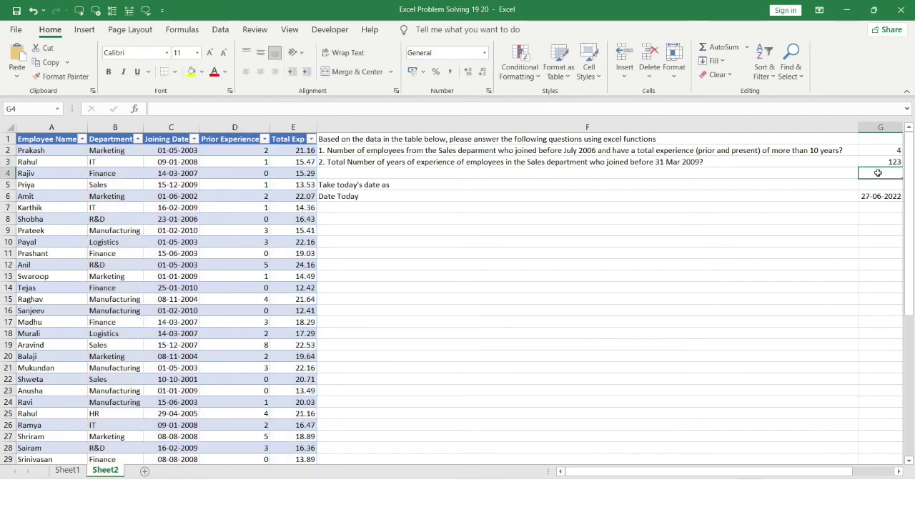
pyautogui.click(875, 162)
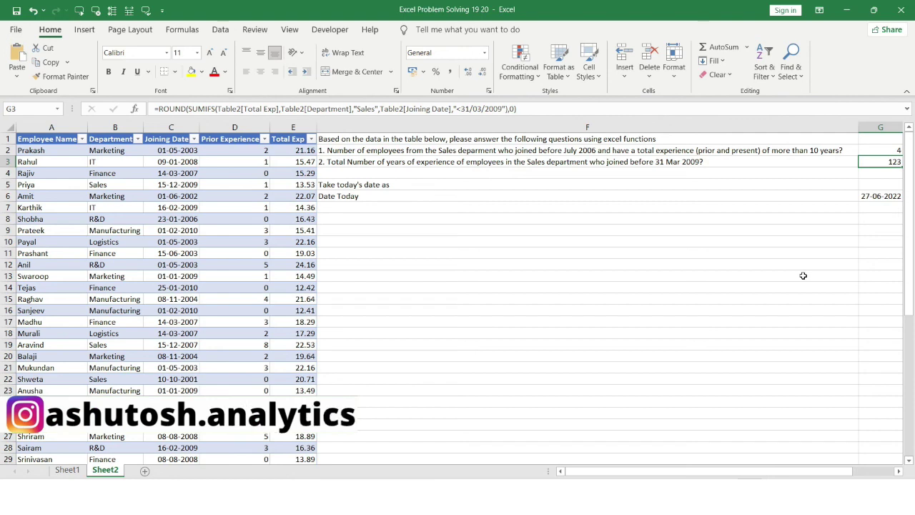
pyautogui.click(531, 213)
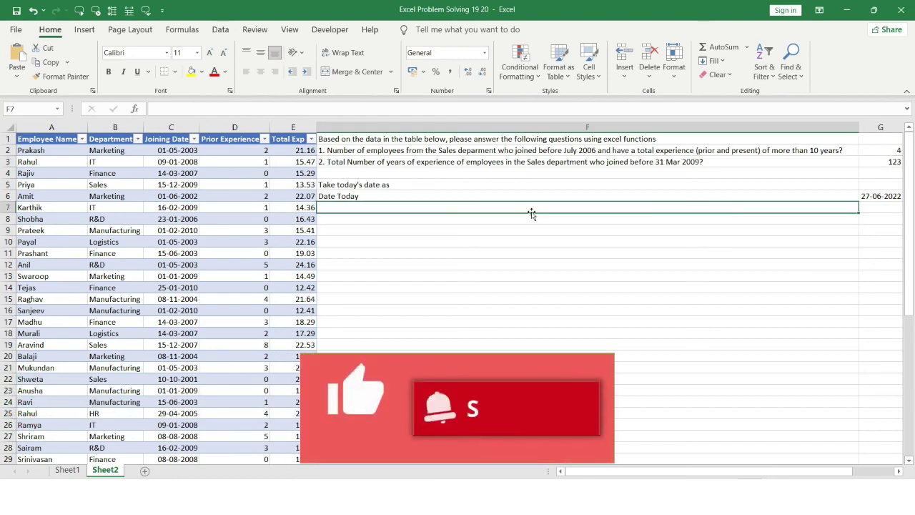